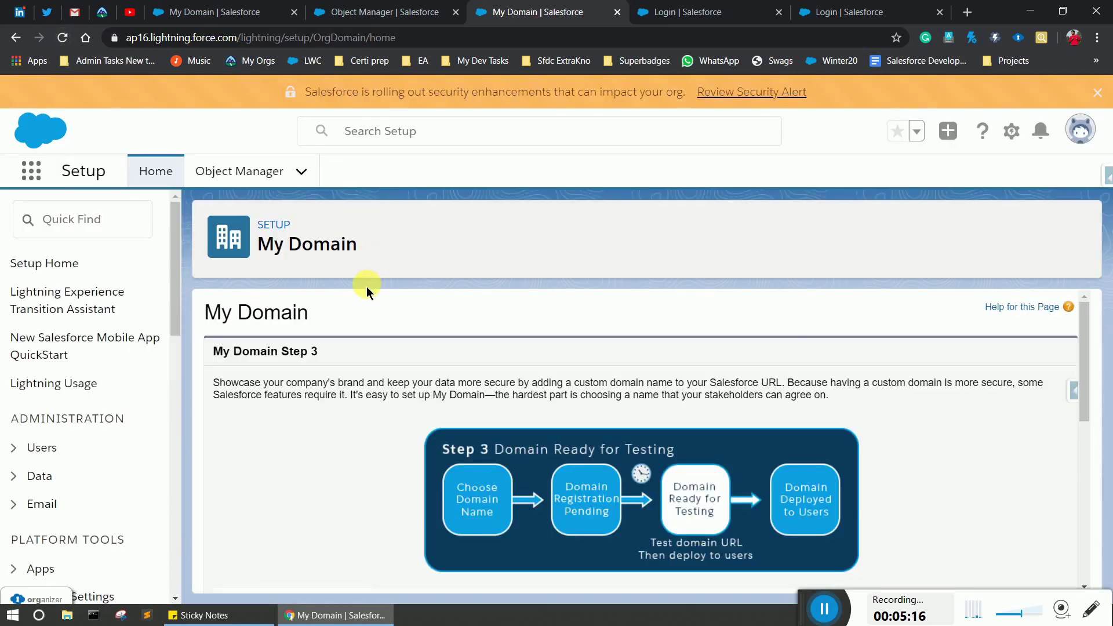
Step: Log in through the new My Domain URL to test the registered domain
scroll(367, 451, down, 8)
scroll(904, 446, up, 8)
scroll(892, 455, down, 5)
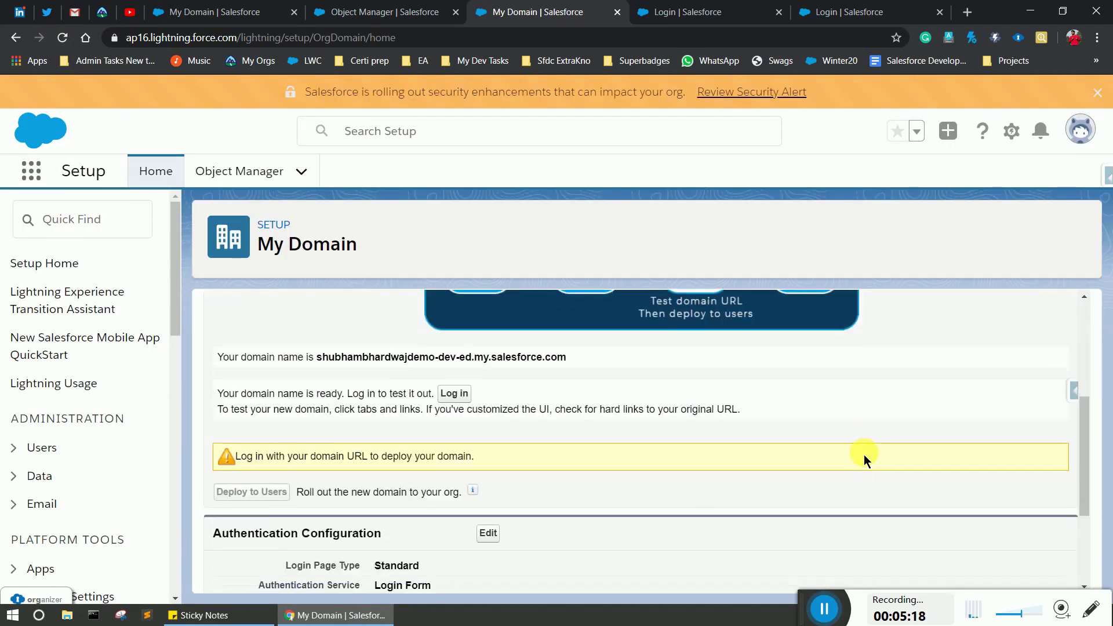
scroll(867, 454, up, 5)
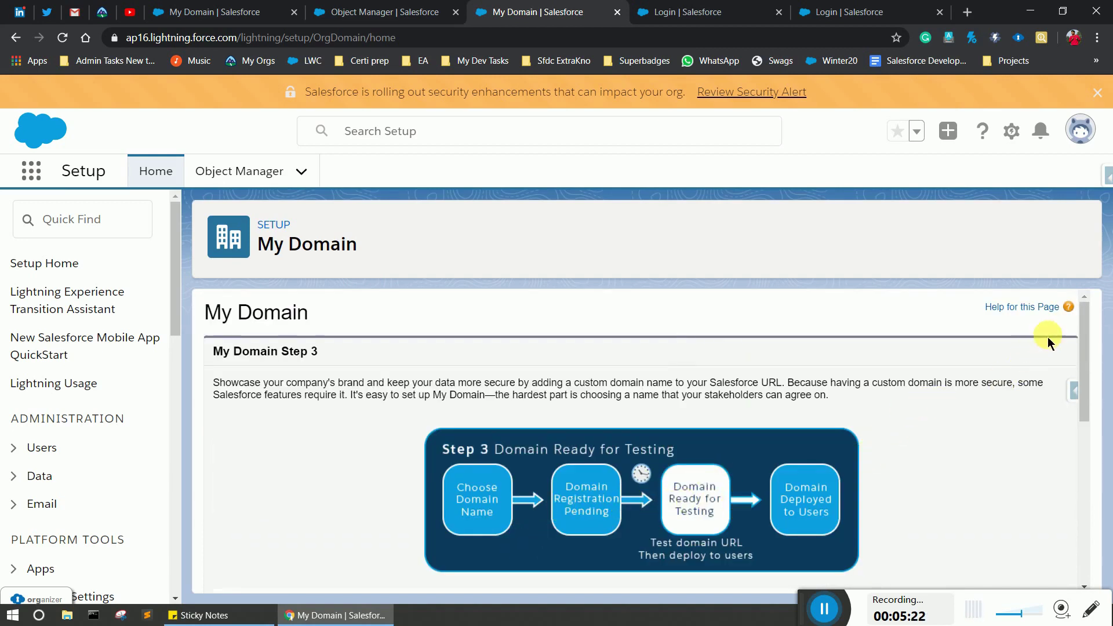
drag(1088, 335, 1085, 413)
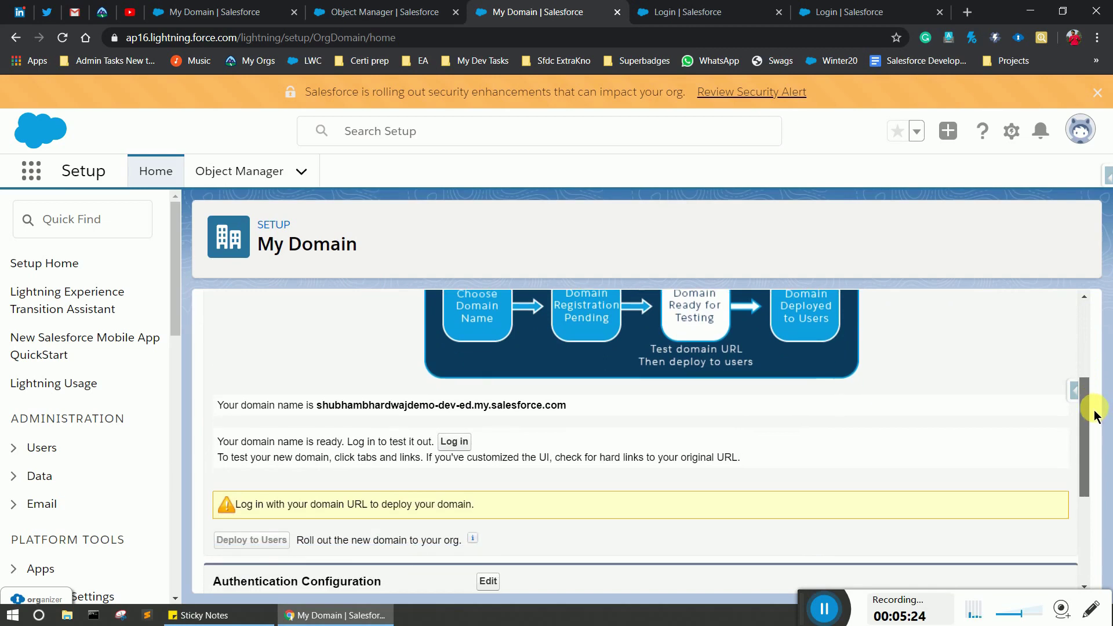
click(456, 442)
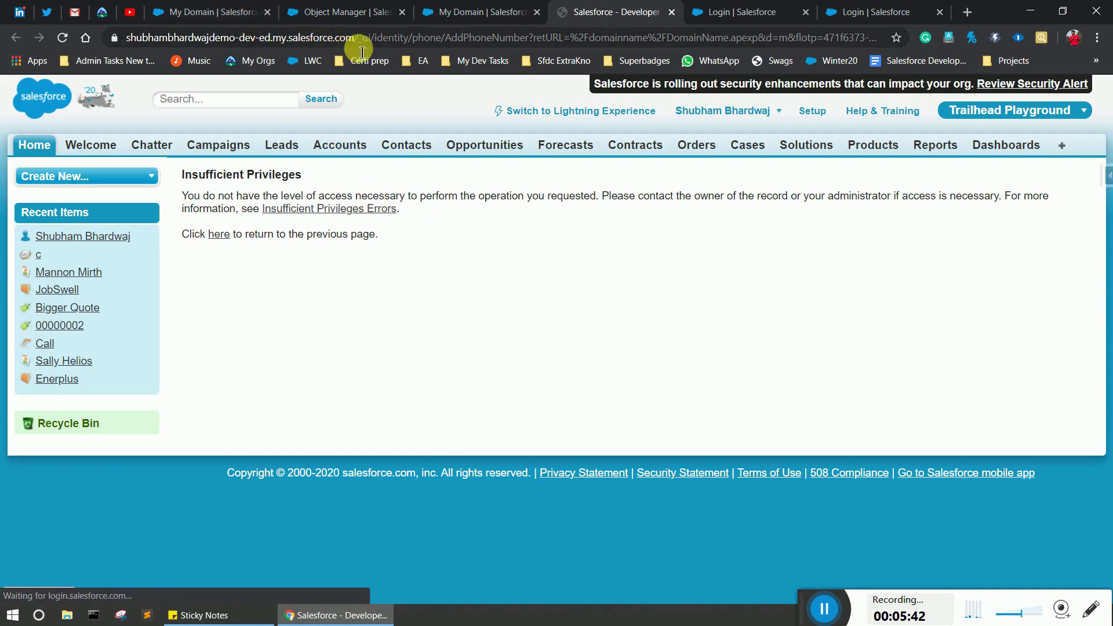
Step: Switch the new domain session to Lightning Experience and close the old instance's My Domain and Object Manager browser tabs
drag(354, 38, 114, 38)
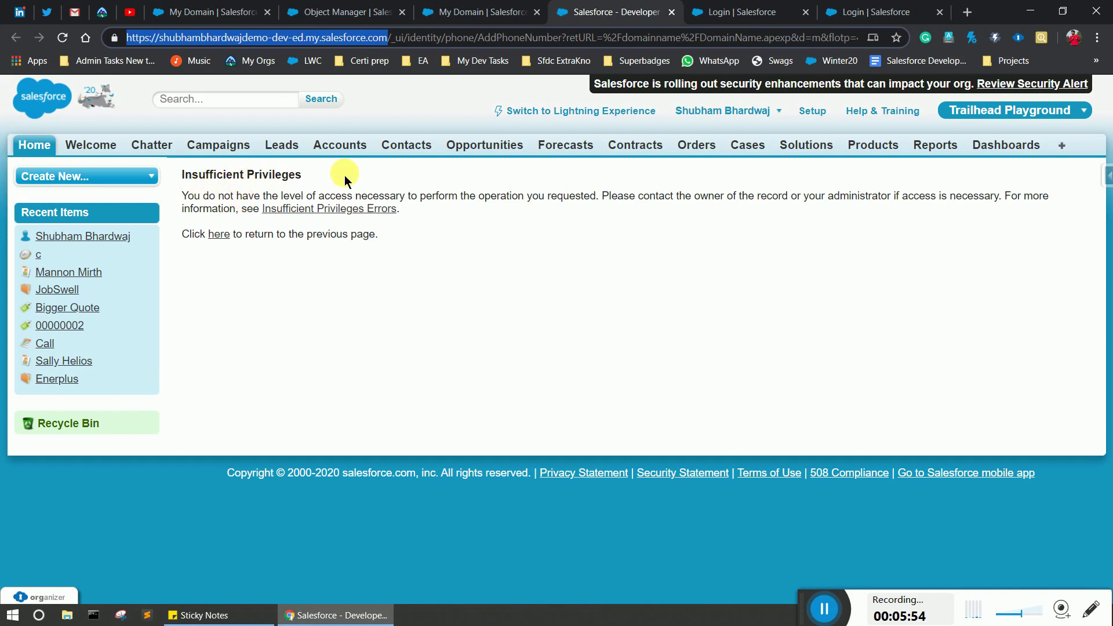
click(561, 120)
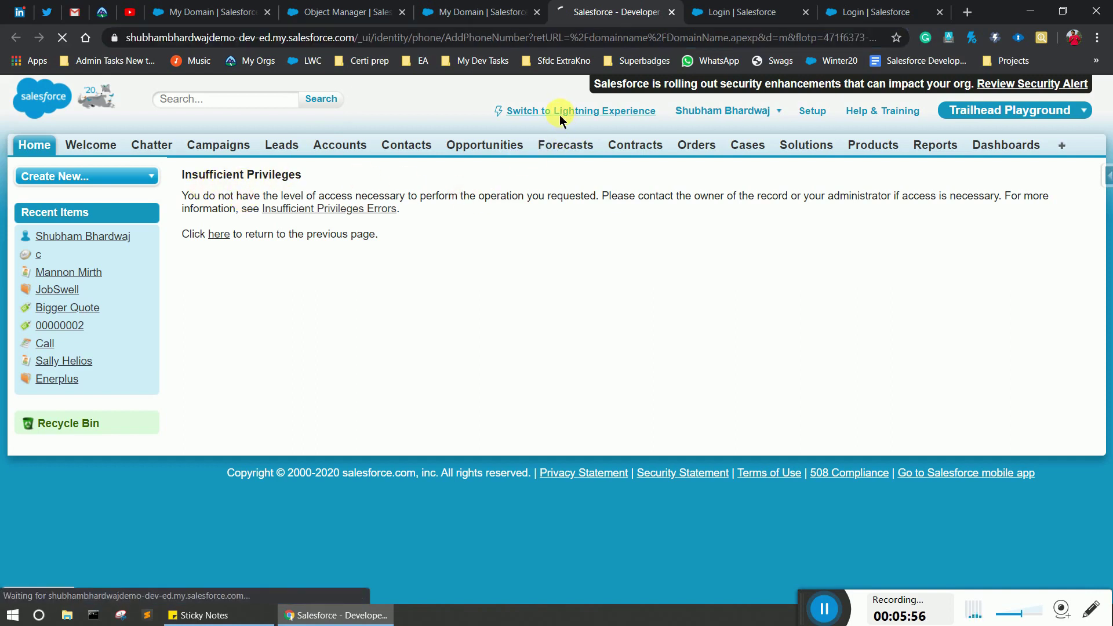
click(458, 12)
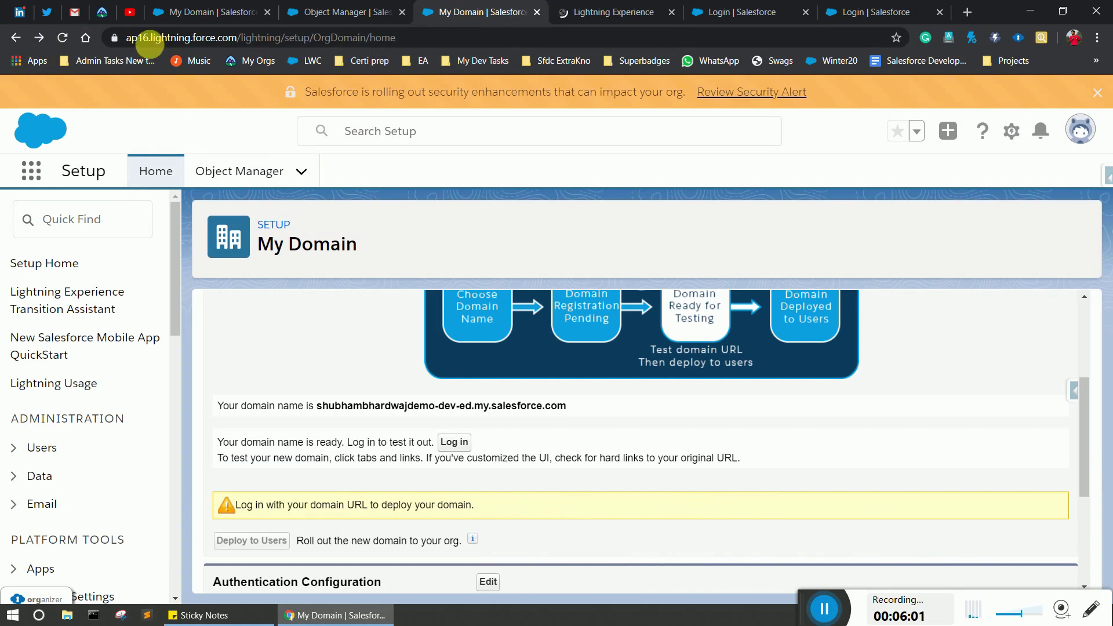
click(537, 13)
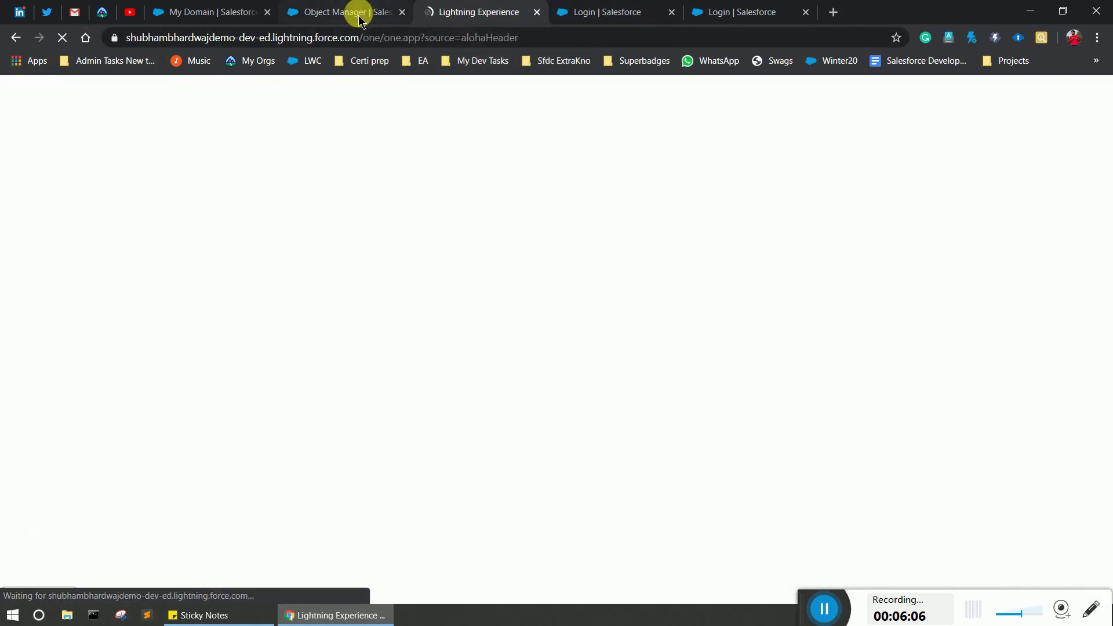
click(357, 14)
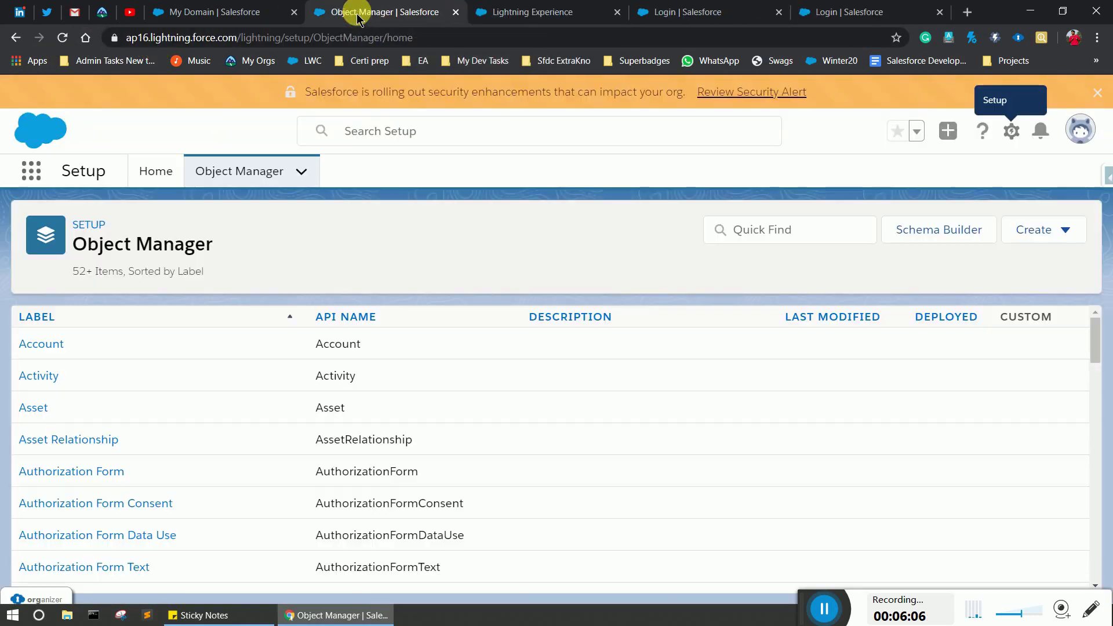
click(455, 12)
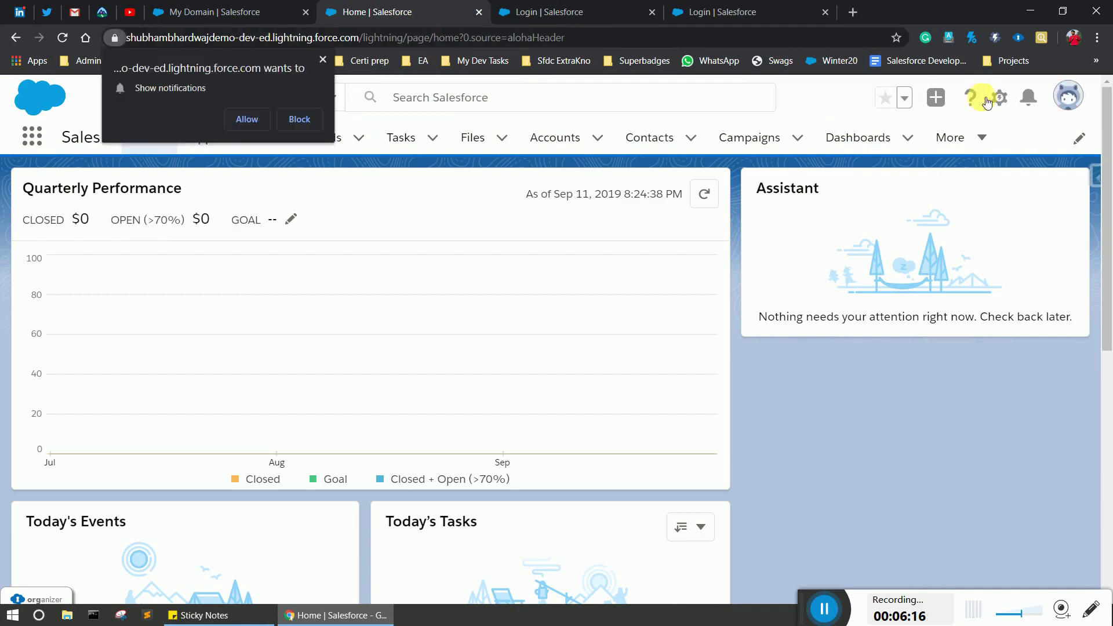
Step: Open Setup for the current app and find the My Domain page by searching for "my doma"
click(999, 99)
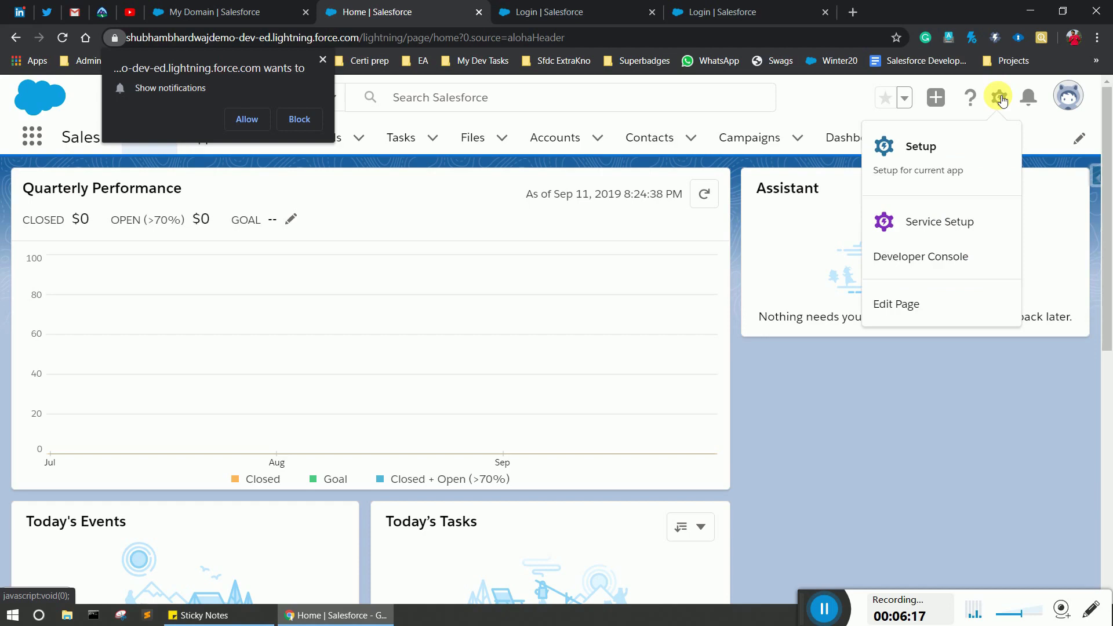
click(944, 144)
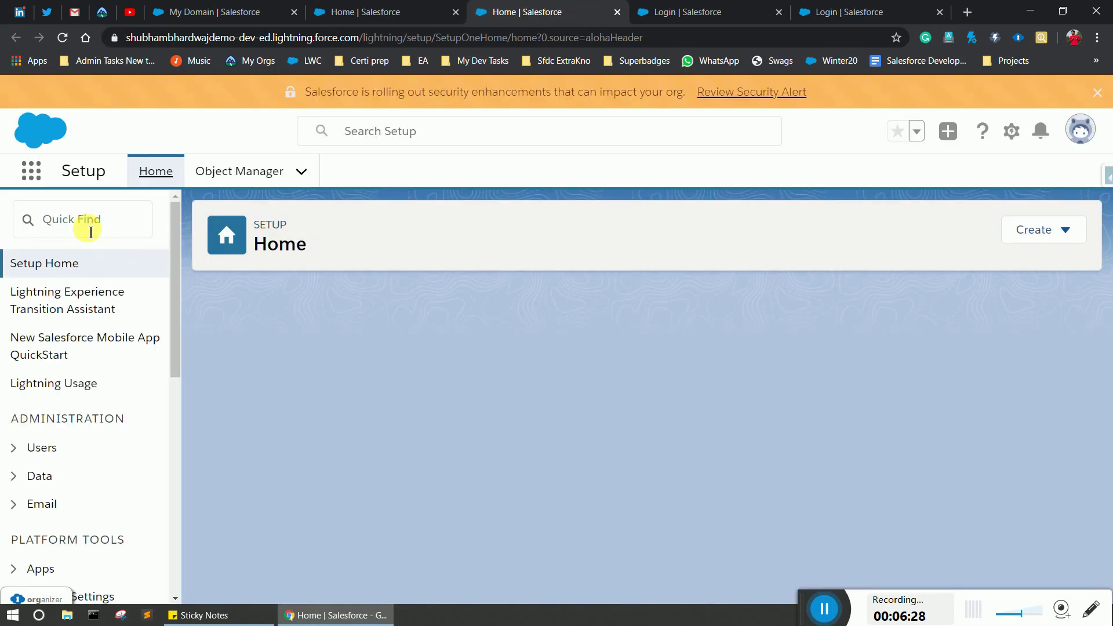
click(90, 231)
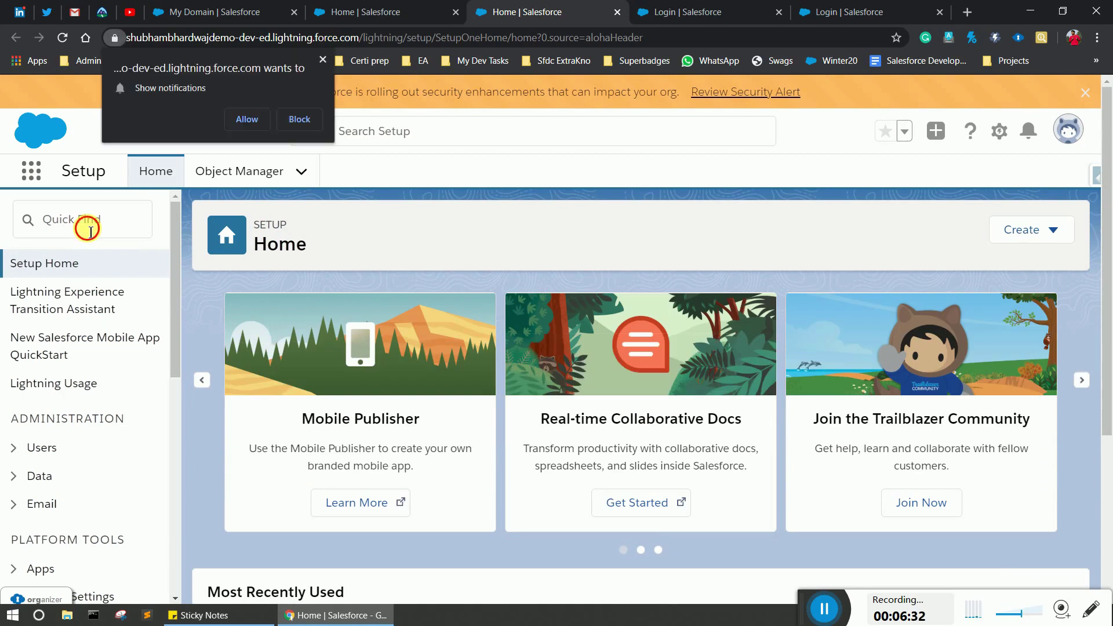
text(my doma)
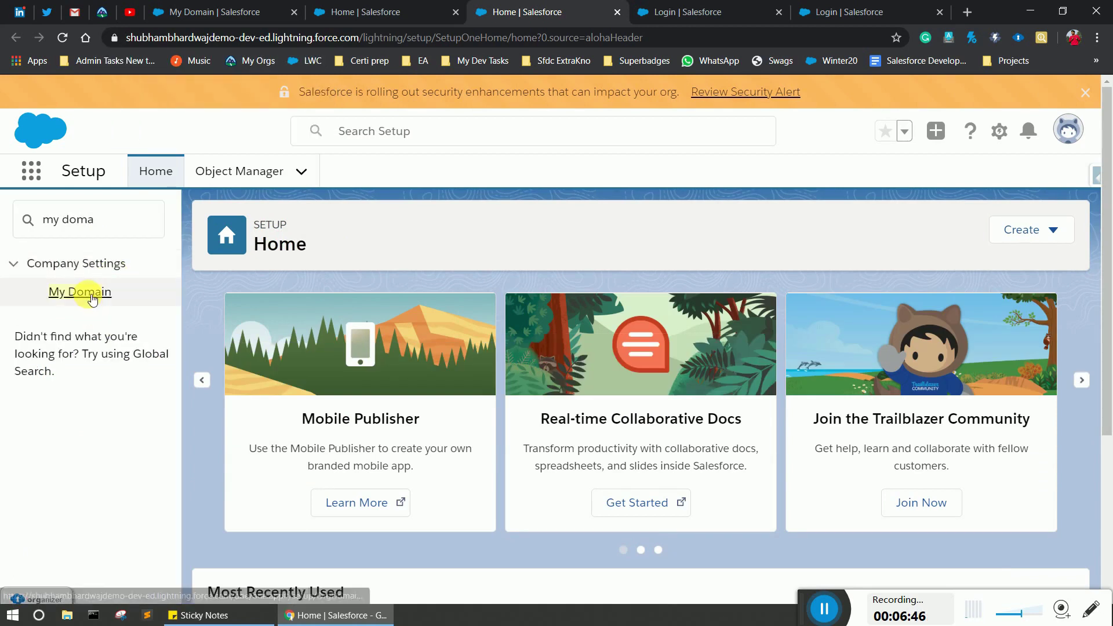
click(92, 298)
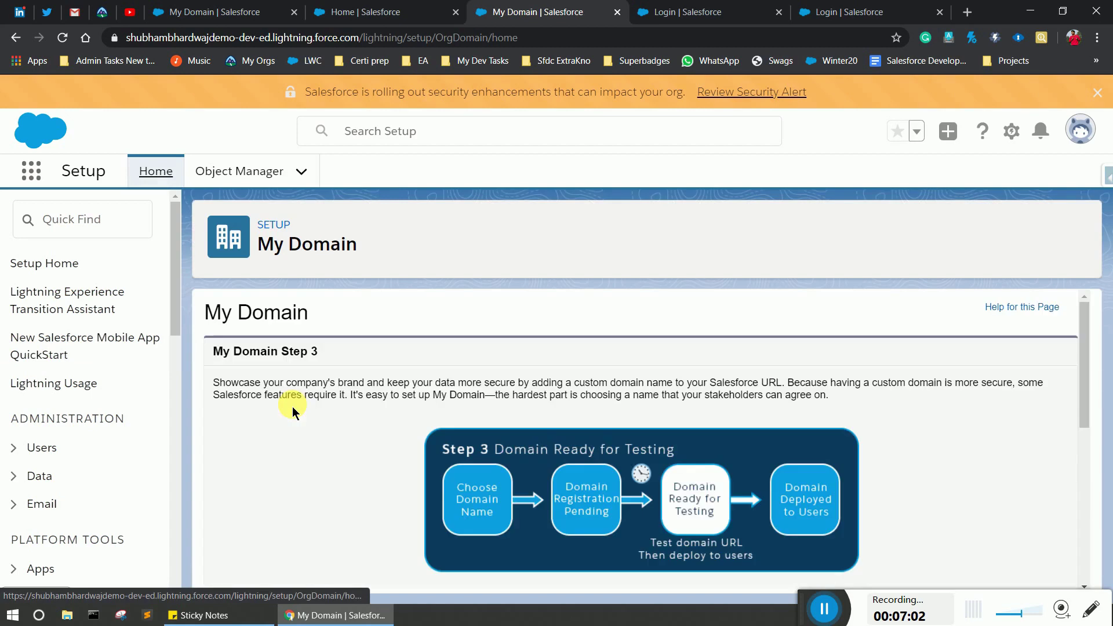
Step: Deploy the new domain to users and confirm its immediate activation
scroll(329, 400, down, 4)
scroll(342, 398, up, 4)
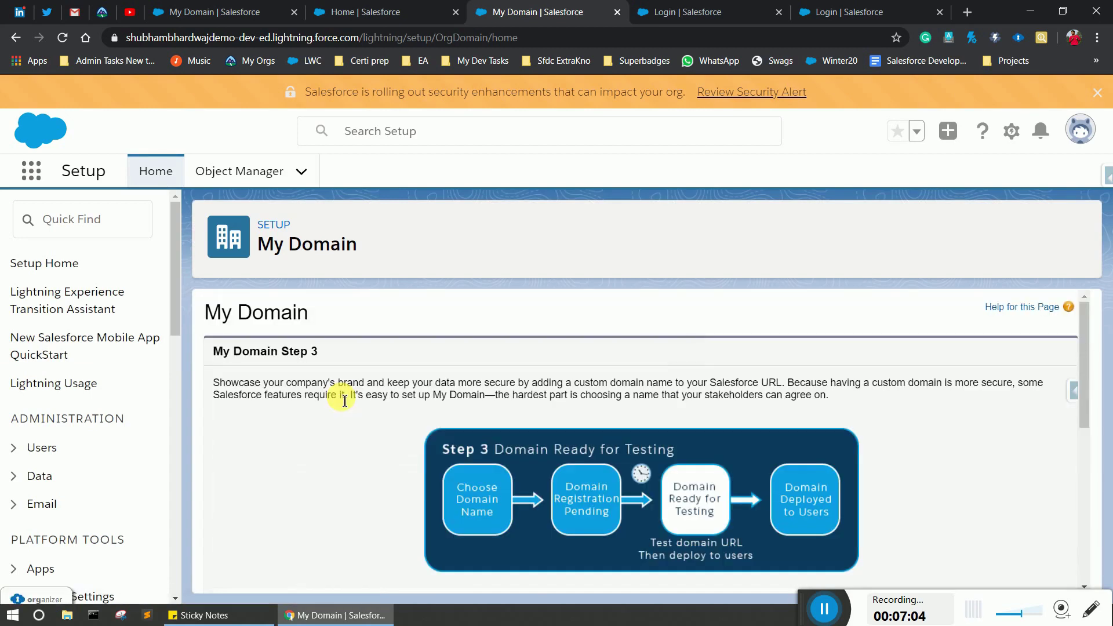
drag(1083, 323, 1085, 418)
click(225, 502)
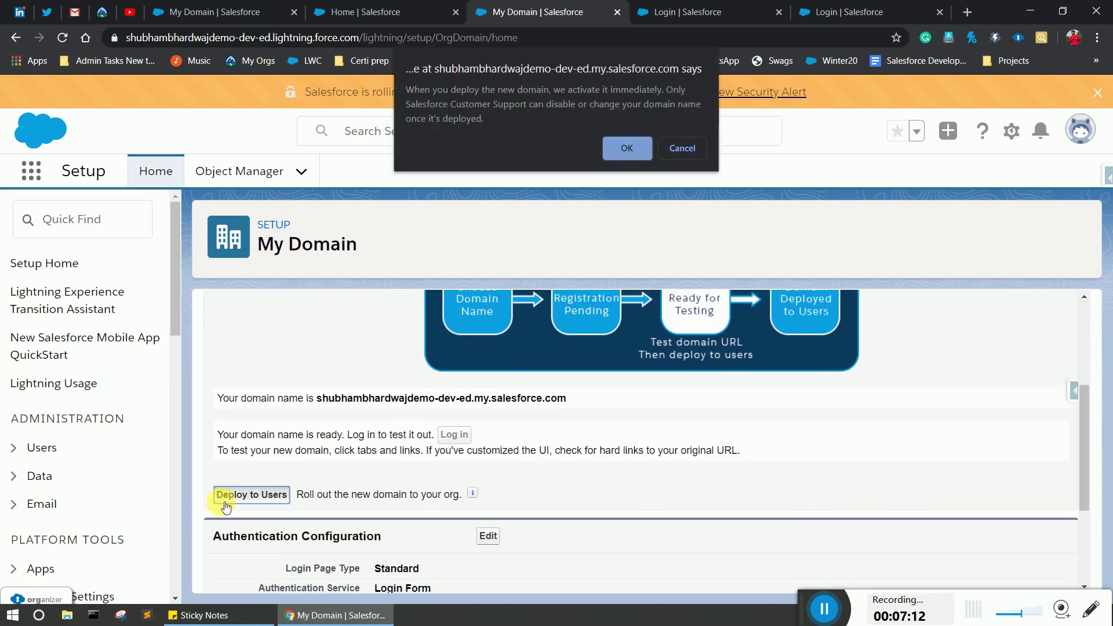
click(629, 148)
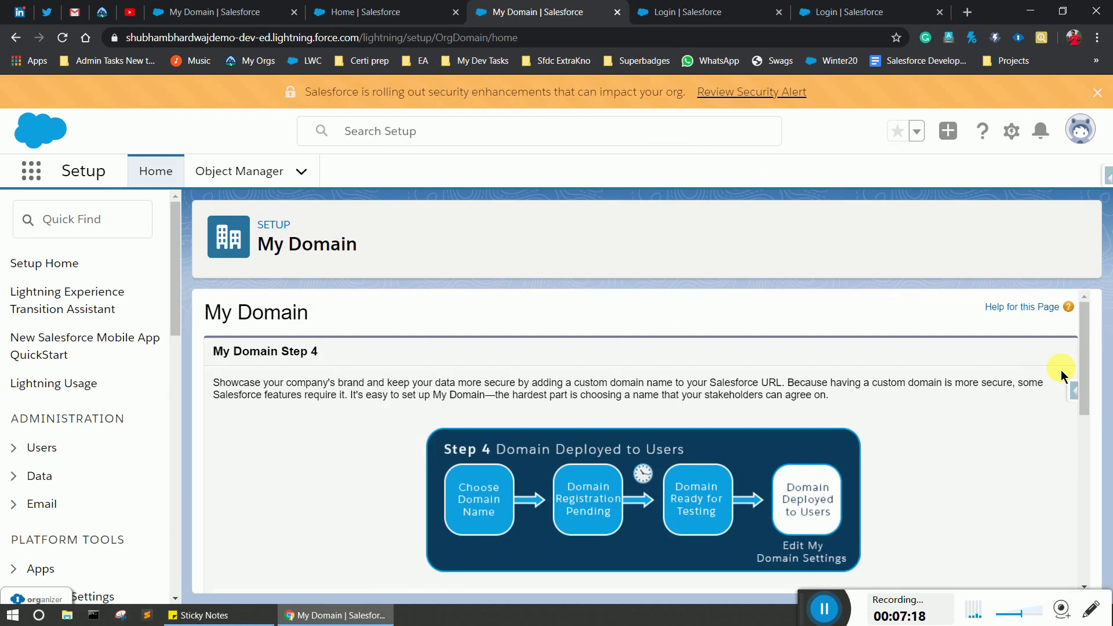
Step: Review the login policy, redirect policy and rename options in My Domain Settings without saving changes
drag(1080, 352, 1100, 454)
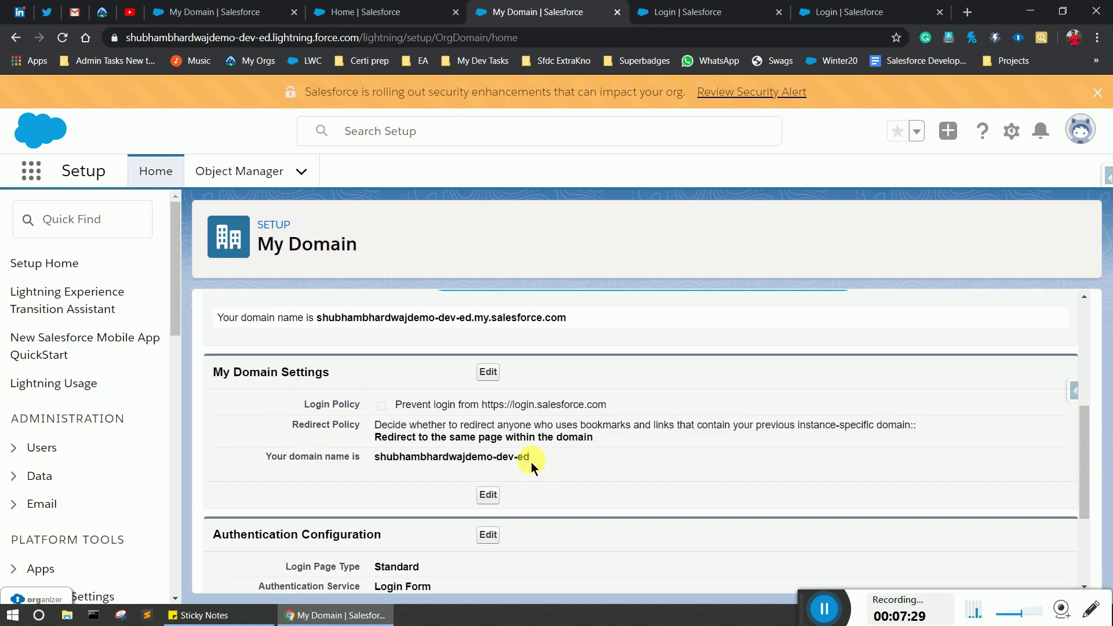
click(490, 372)
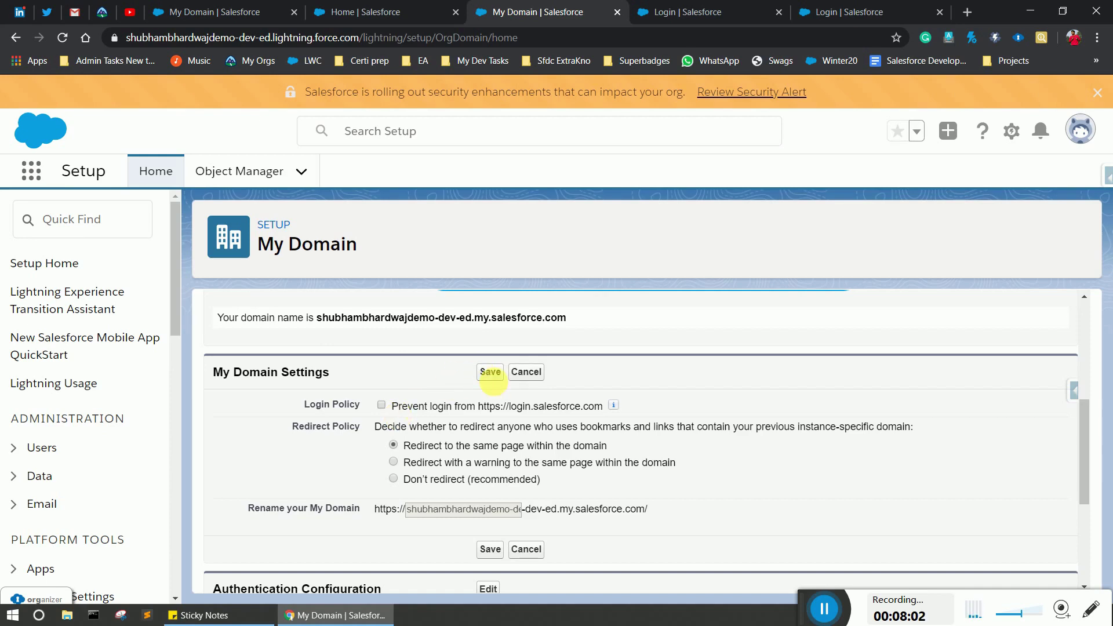
click(526, 372)
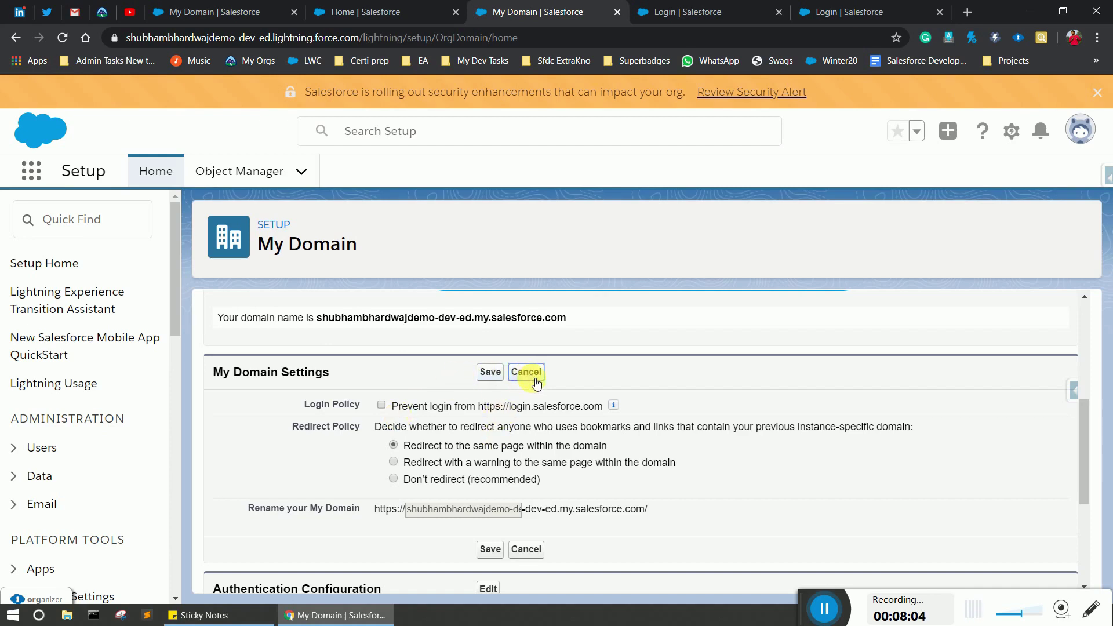
Step: Open the domain's Authentication Configuration for editing
scroll(534, 400, down, 2)
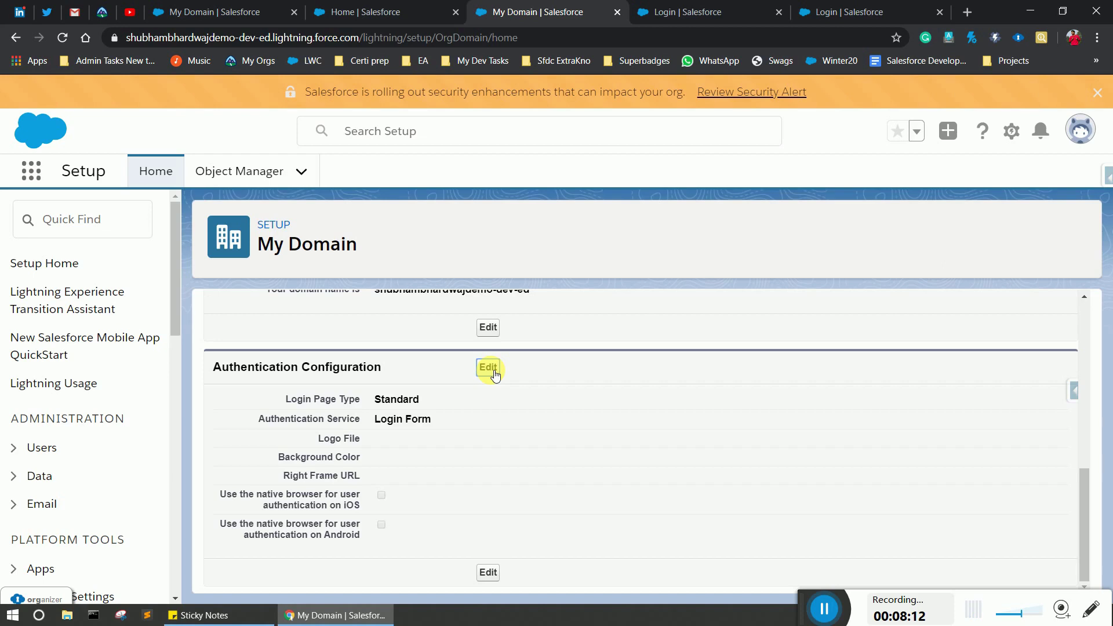
click(489, 369)
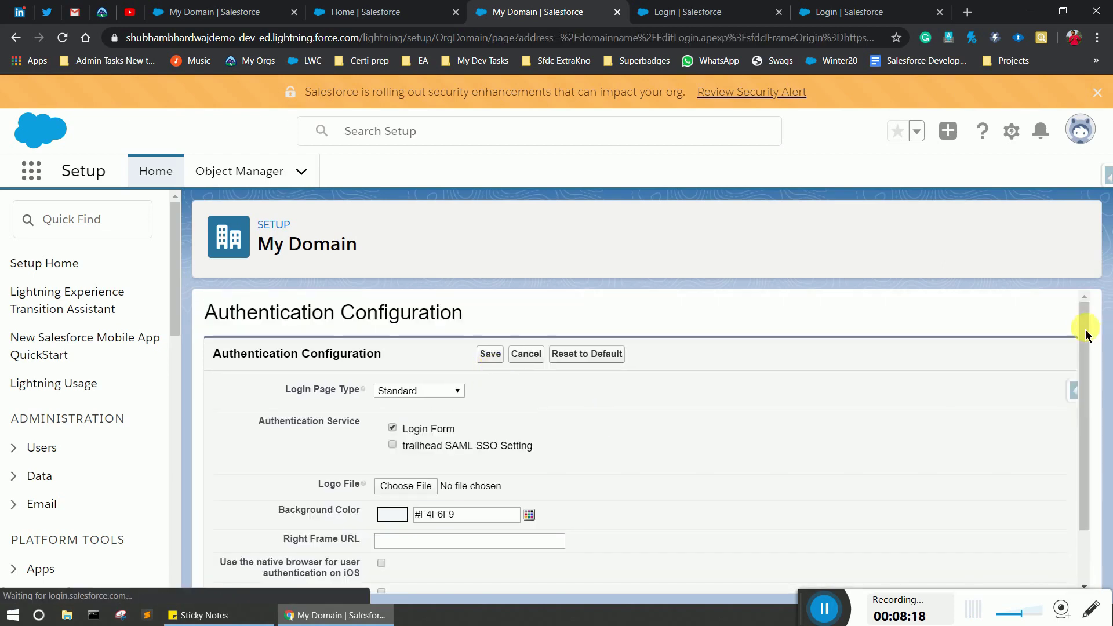
drag(1083, 321, 1095, 385)
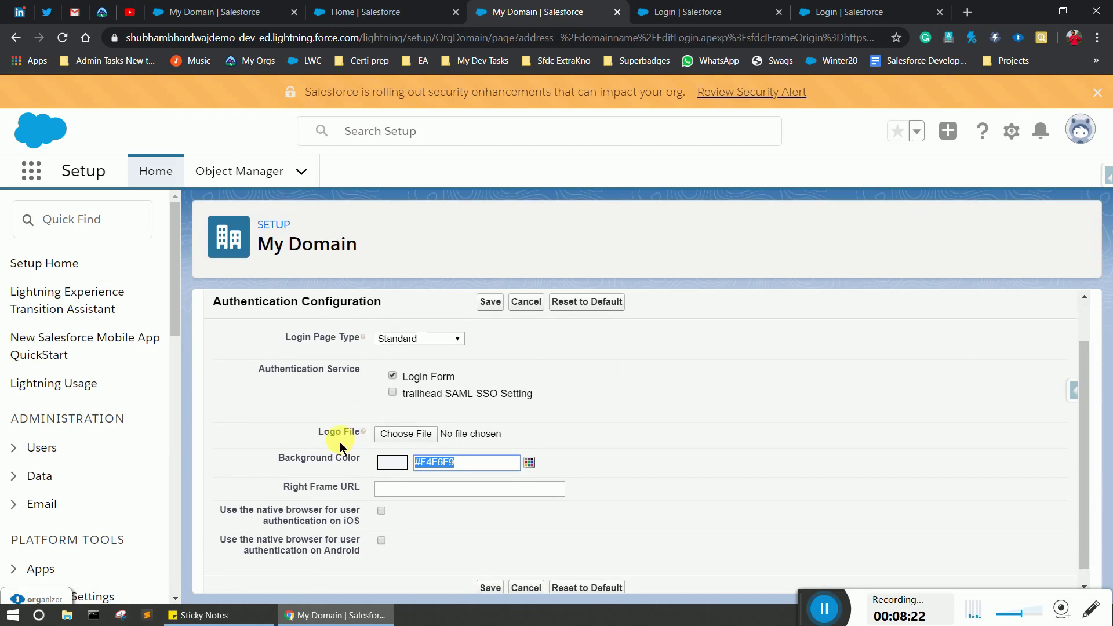
Step: Choose the image Salesforce Org Logo from the Downloads folder as the login page's logo file
click(391, 440)
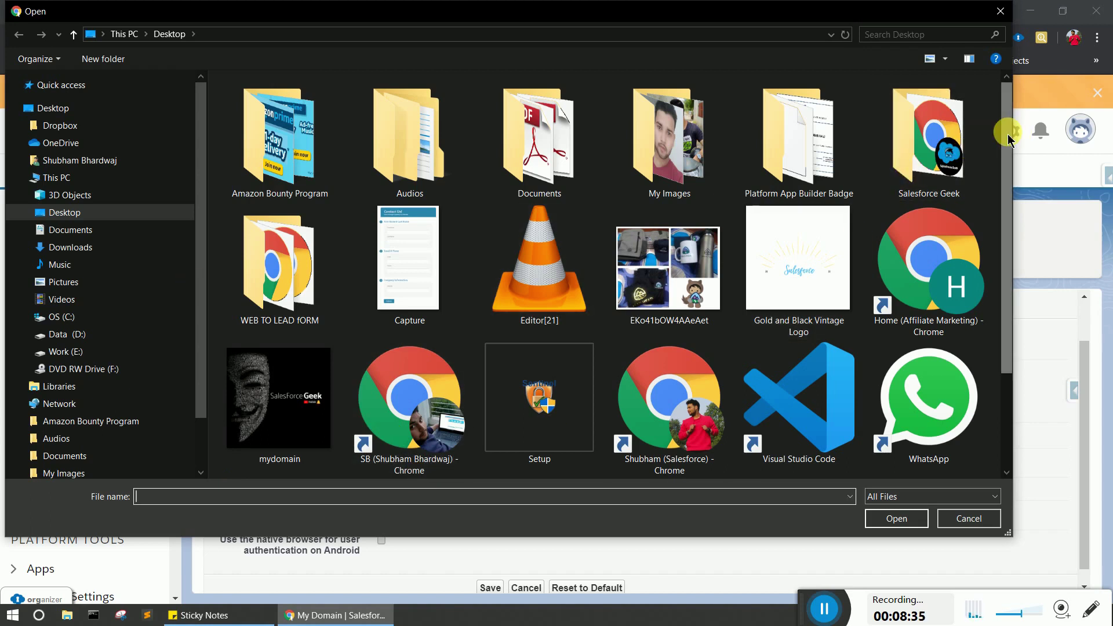
mouse_move(1007, 134)
mouse_down()
mouse_move(1017, 207)
mouse_move(1007, 146)
mouse_up()
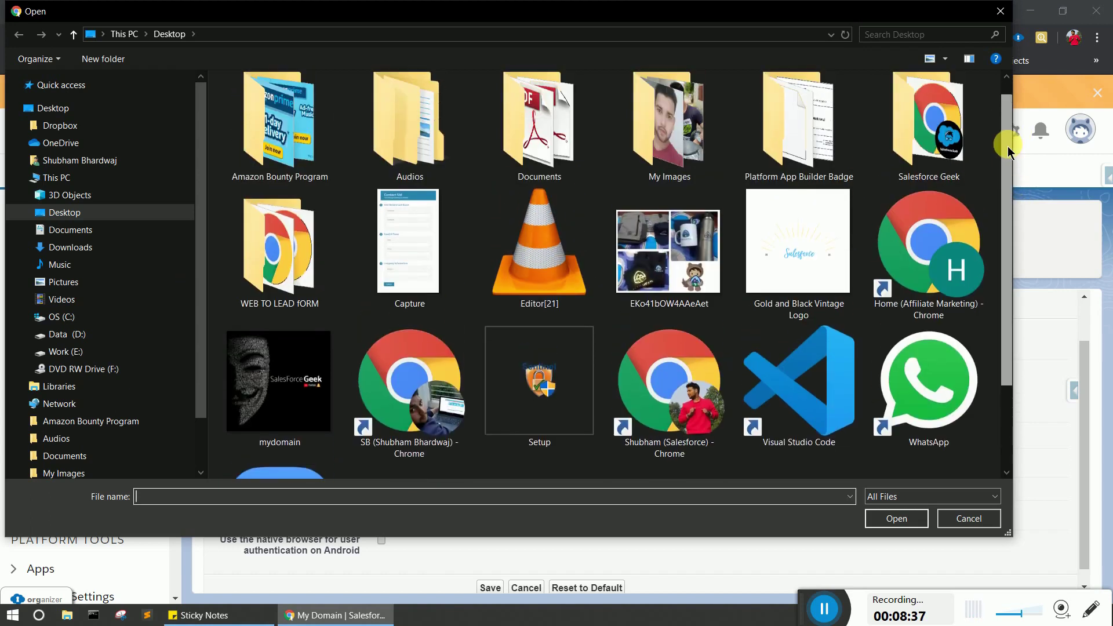
scroll(939, 139, up, 1)
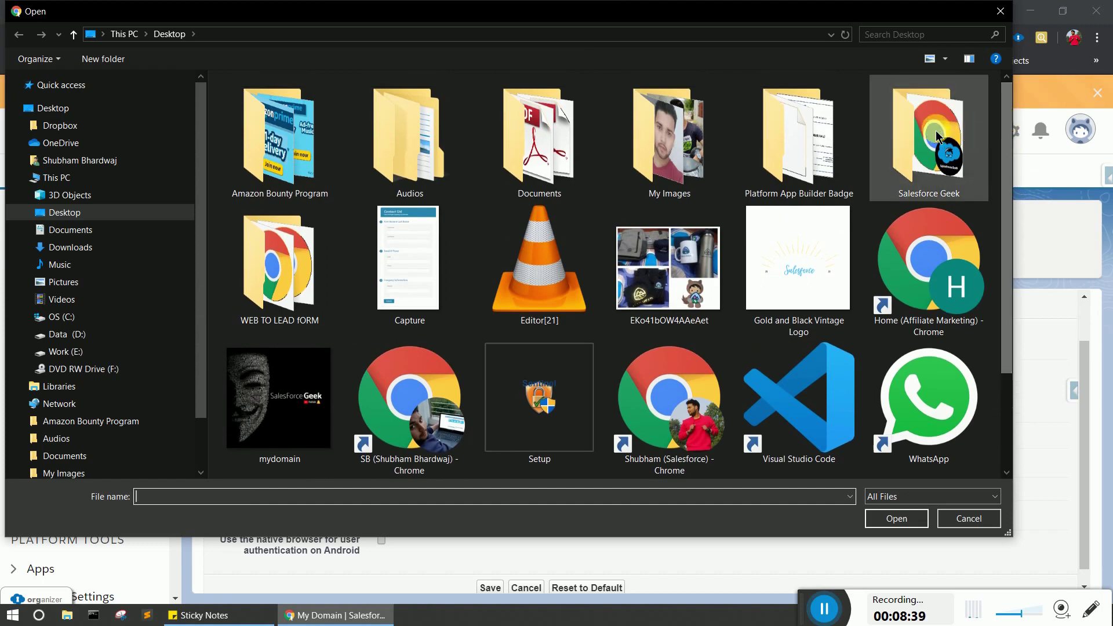
double_click(939, 136)
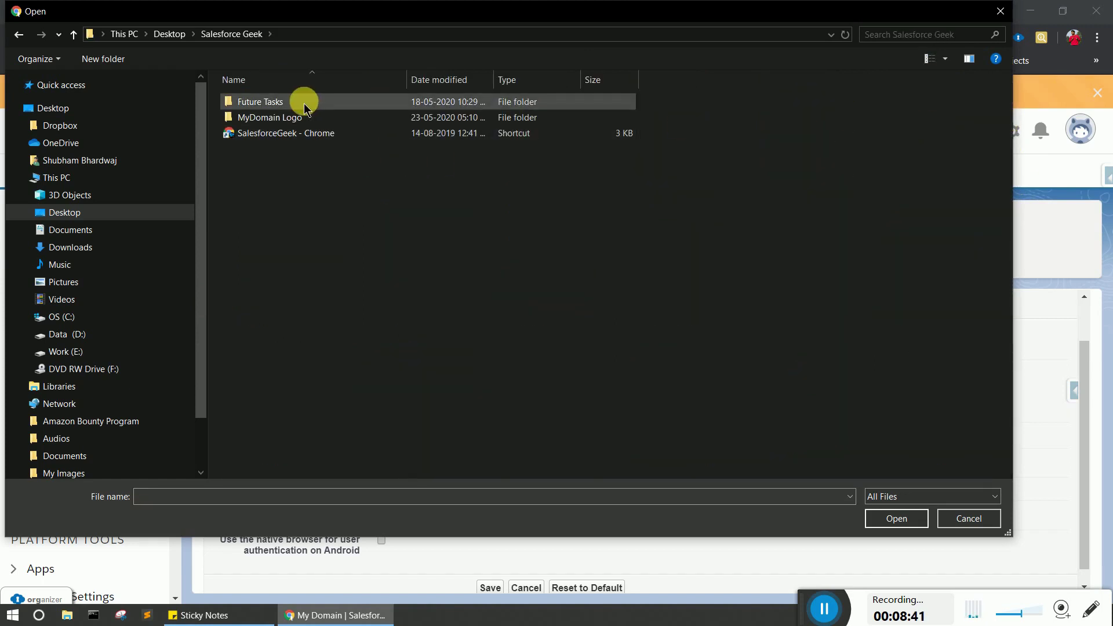
double_click(306, 116)
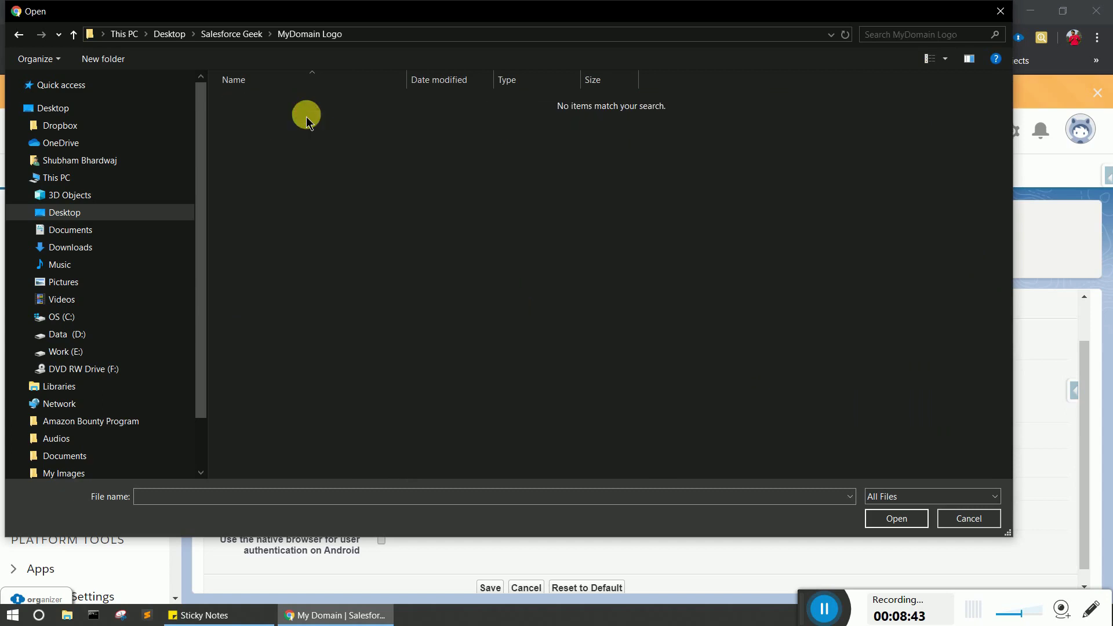
key(alt+Left)
click(70, 247)
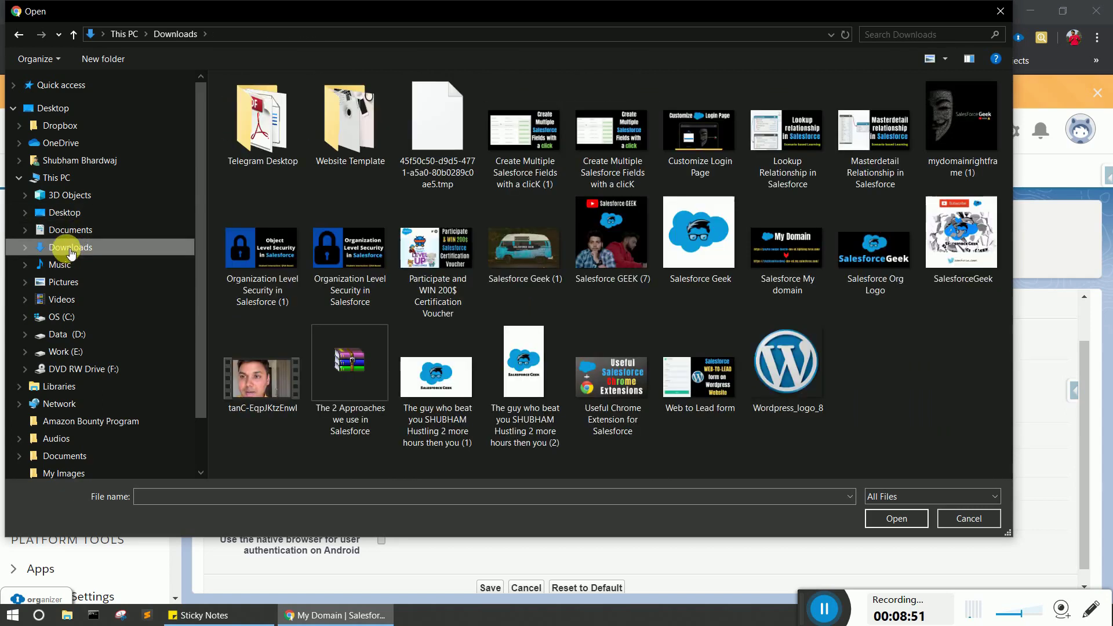
click(864, 251)
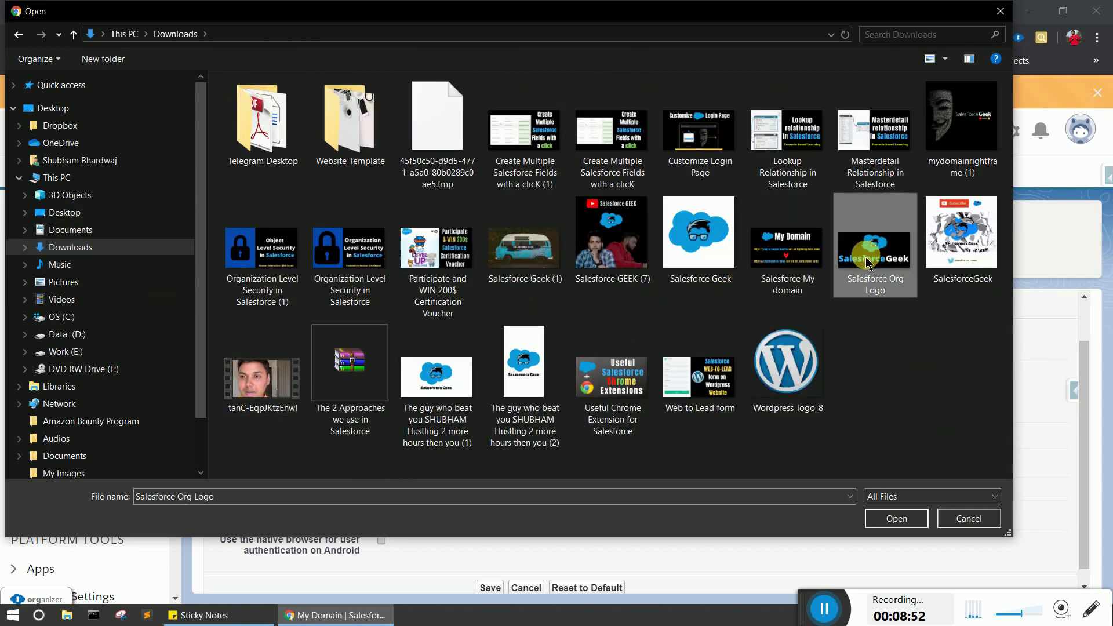
click(914, 517)
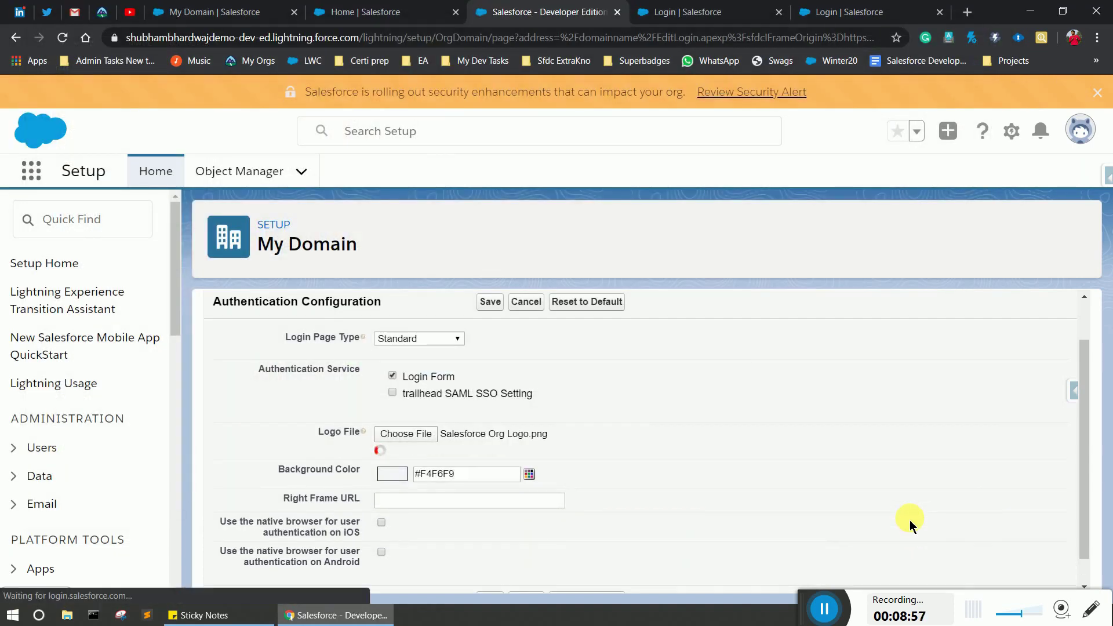
scroll(887, 518, down, 2)
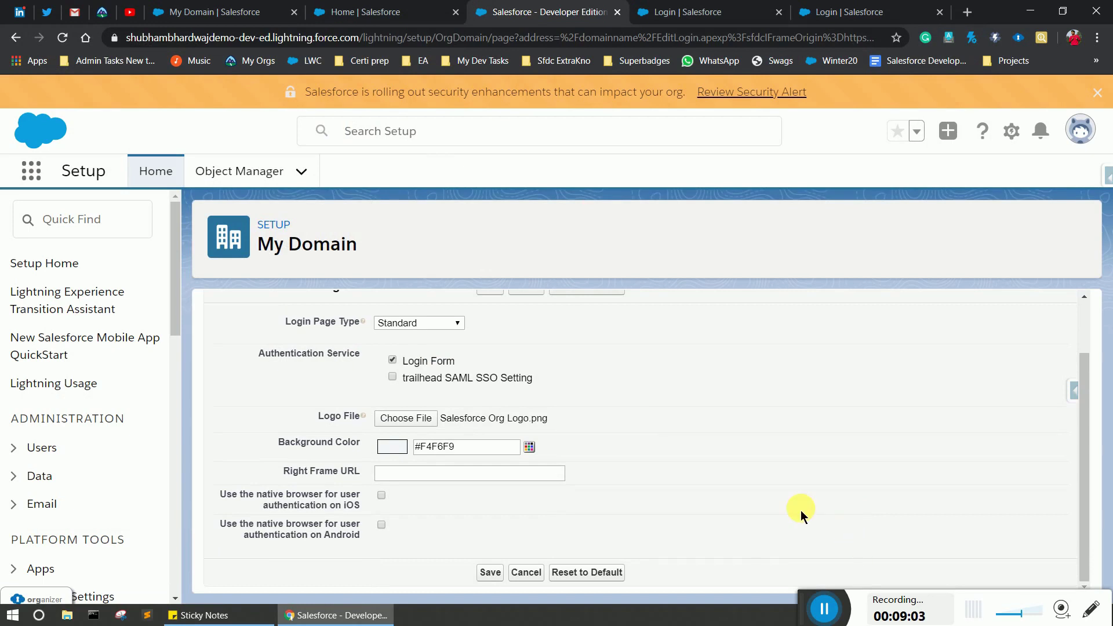
scroll(613, 404, up, 2)
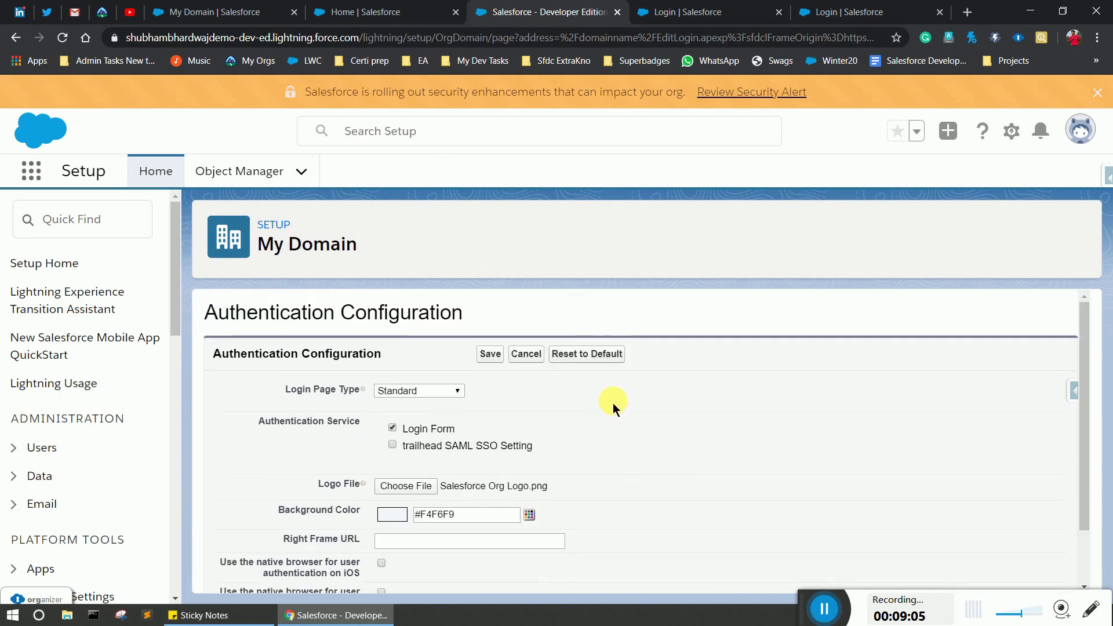
scroll(613, 404, down, 2)
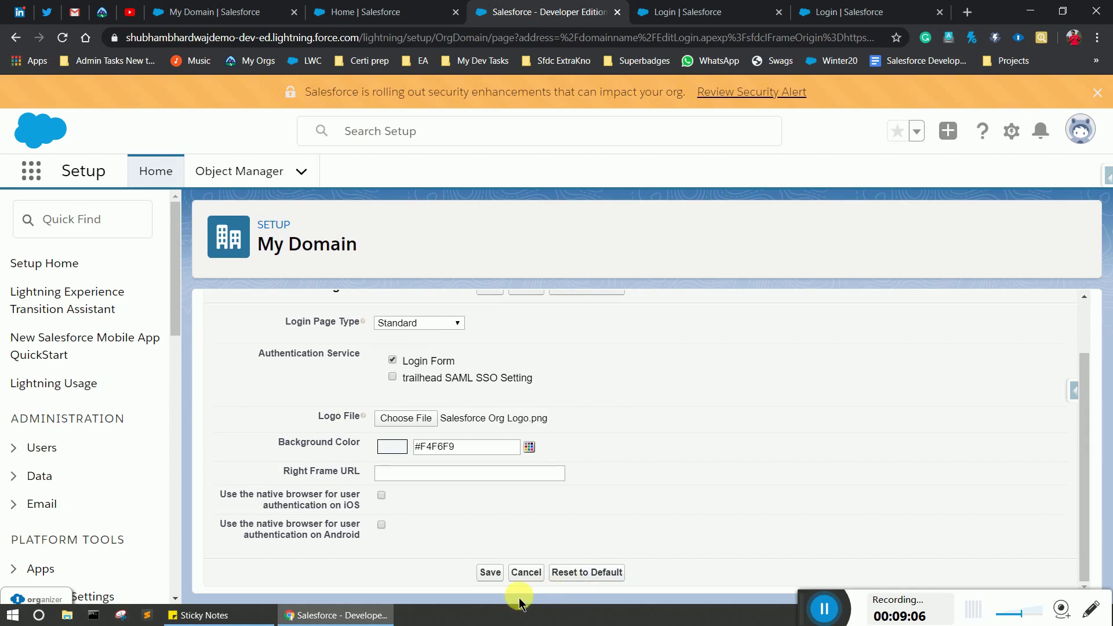
Step: Save the logo change and load the custom domain's login page in a new incognito window to check the branding
click(496, 576)
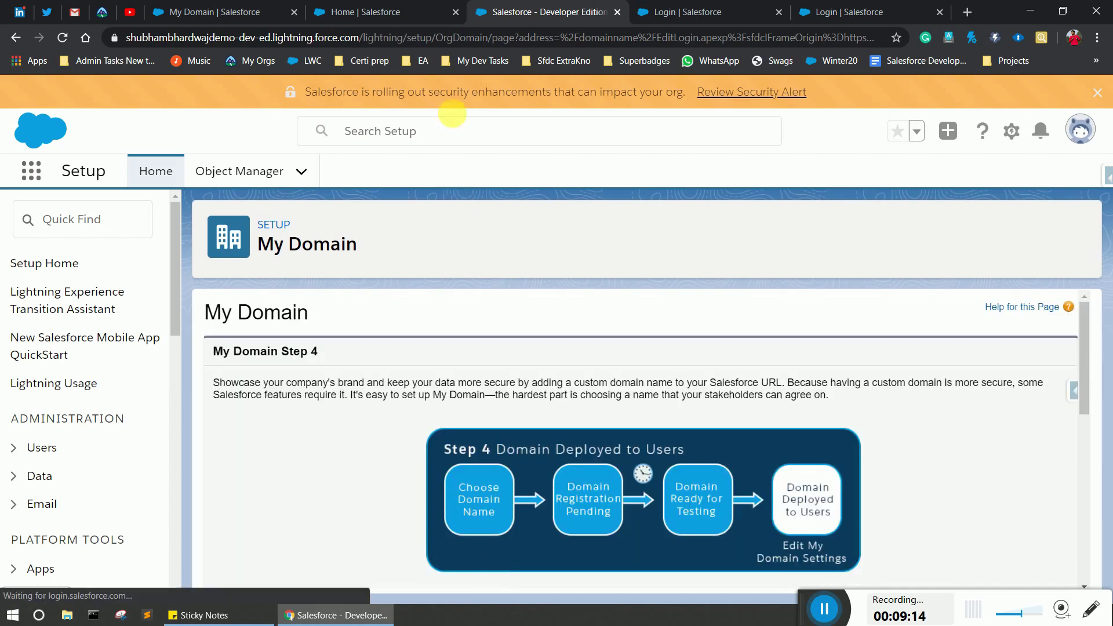
drag(366, 48, 116, 43)
key(ctrl+c)
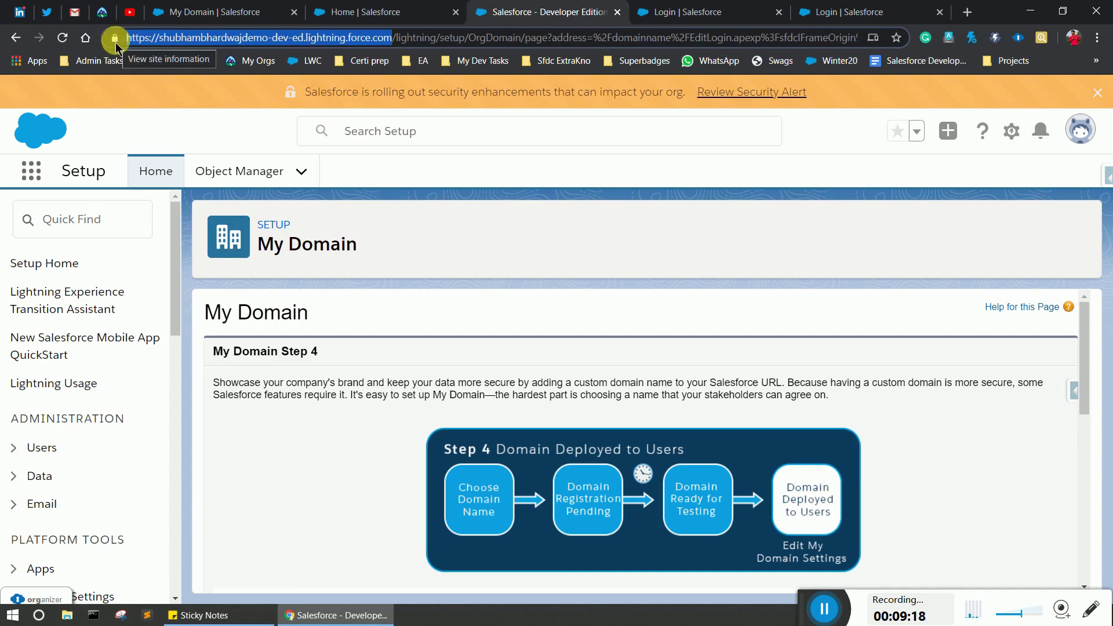
click(313, 617)
right_click(314, 618)
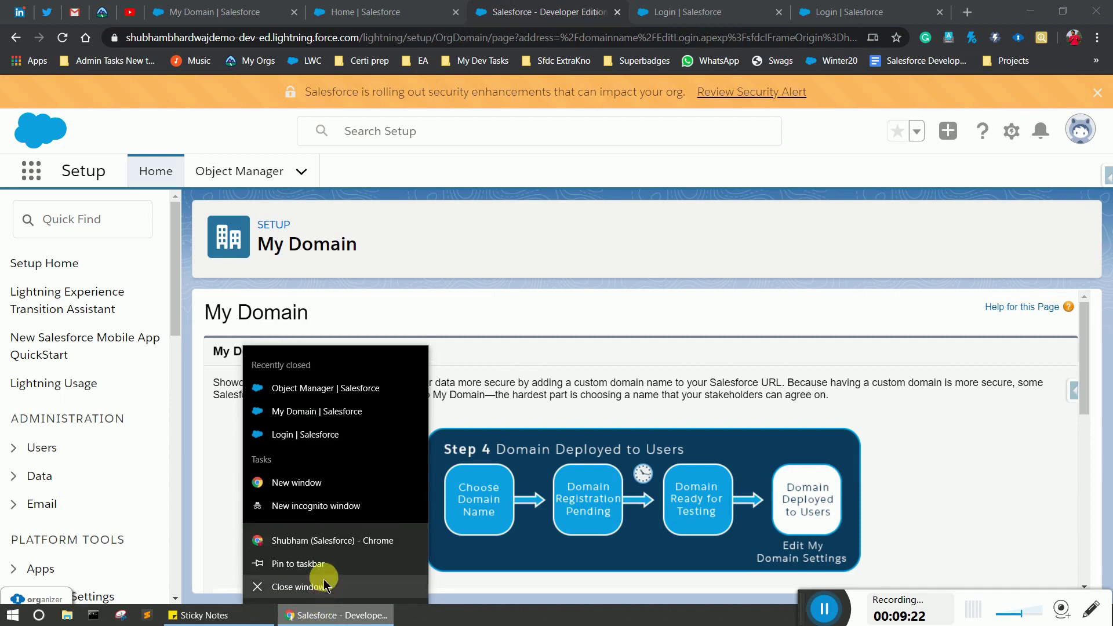
click(310, 512)
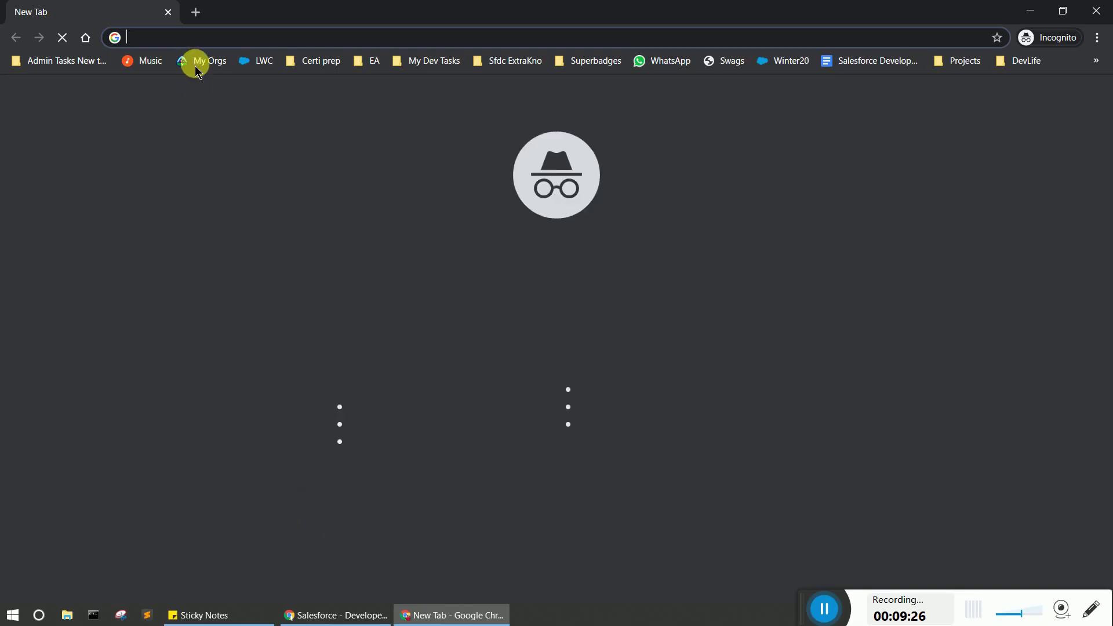
key(ctrl+v)
key(Return)
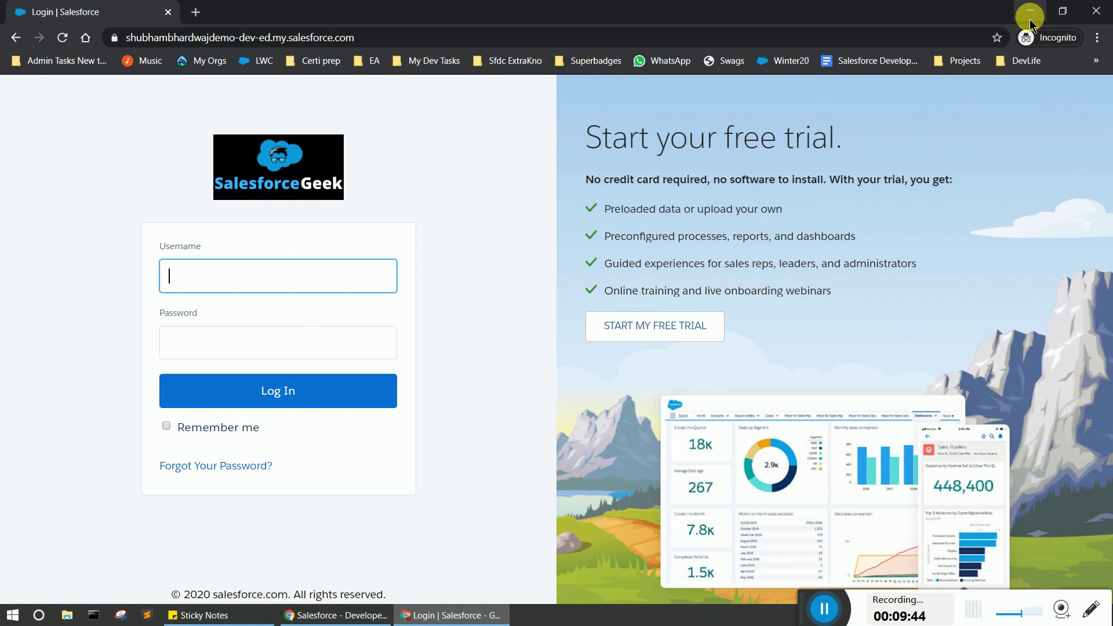
click(1030, 19)
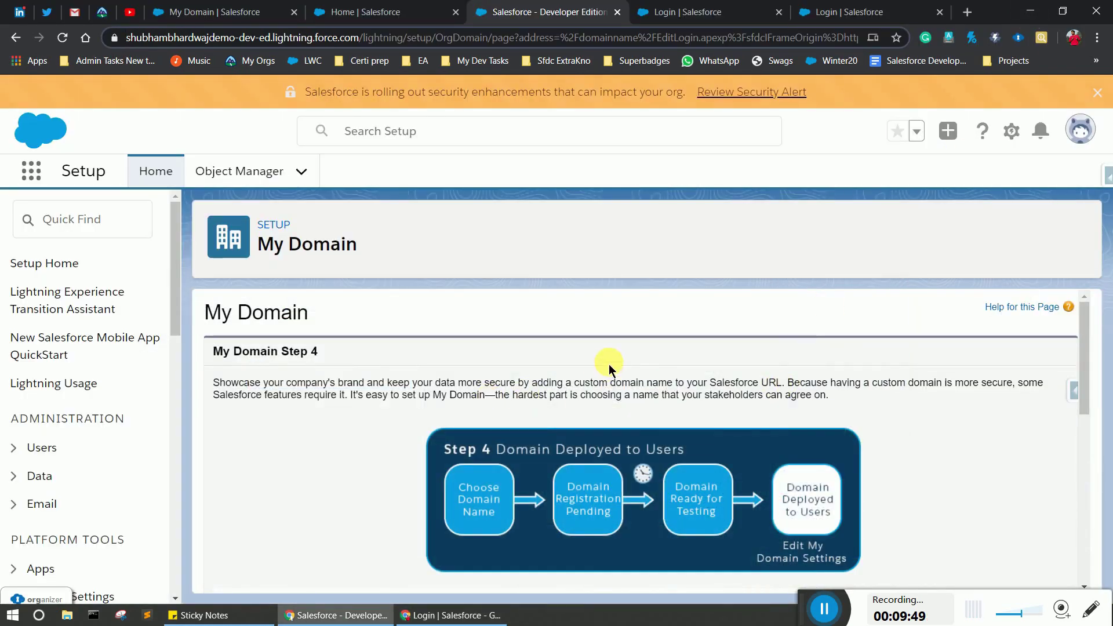
Step: Set the login page's background color to black (#000000) in the Authentication Configuration and save
scroll(600, 353, down, 4)
scroll(472, 417, down, 3)
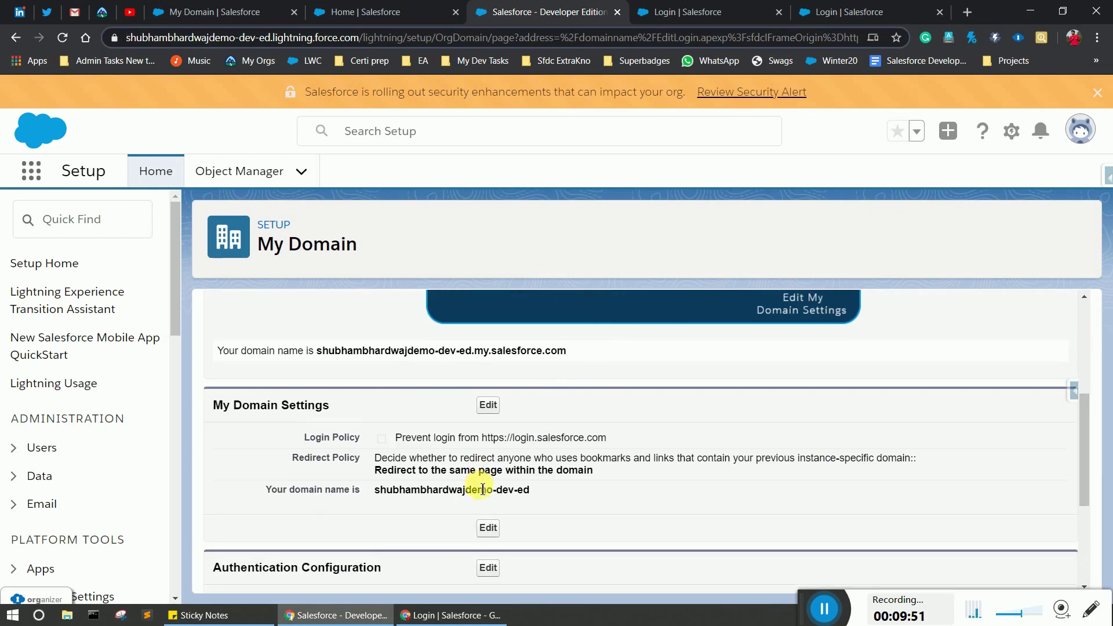
click(497, 367)
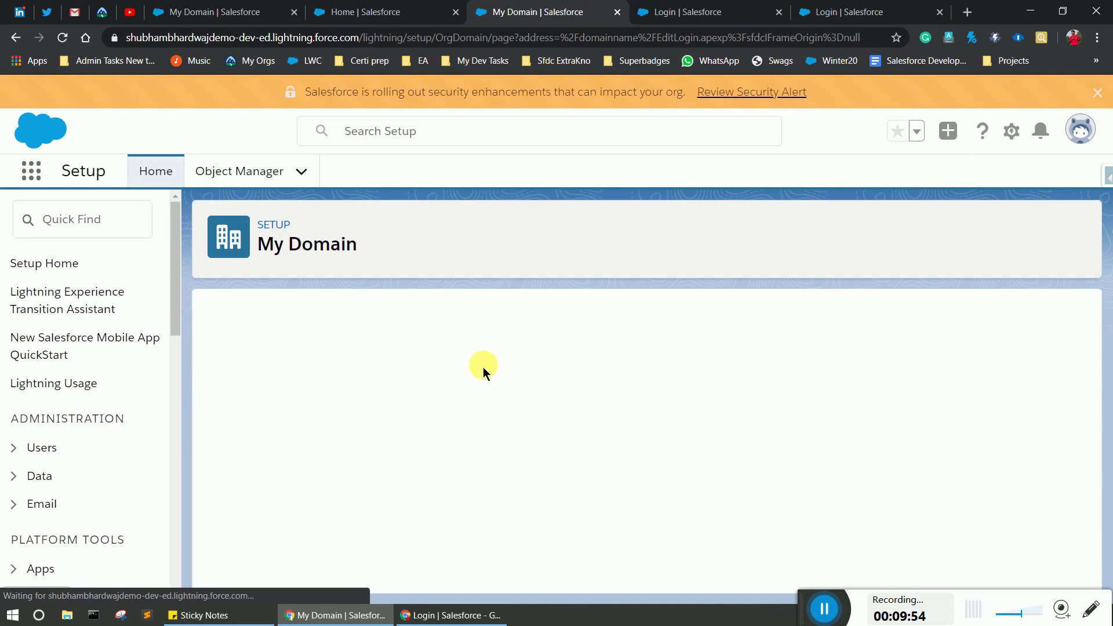
scroll(487, 408, down, 3)
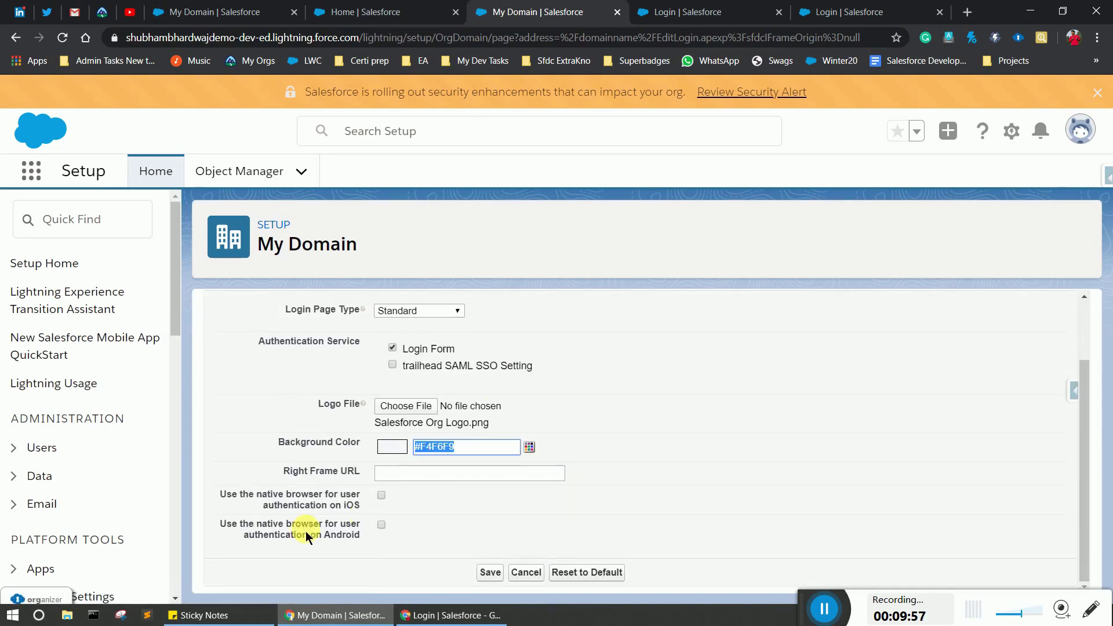
click(395, 451)
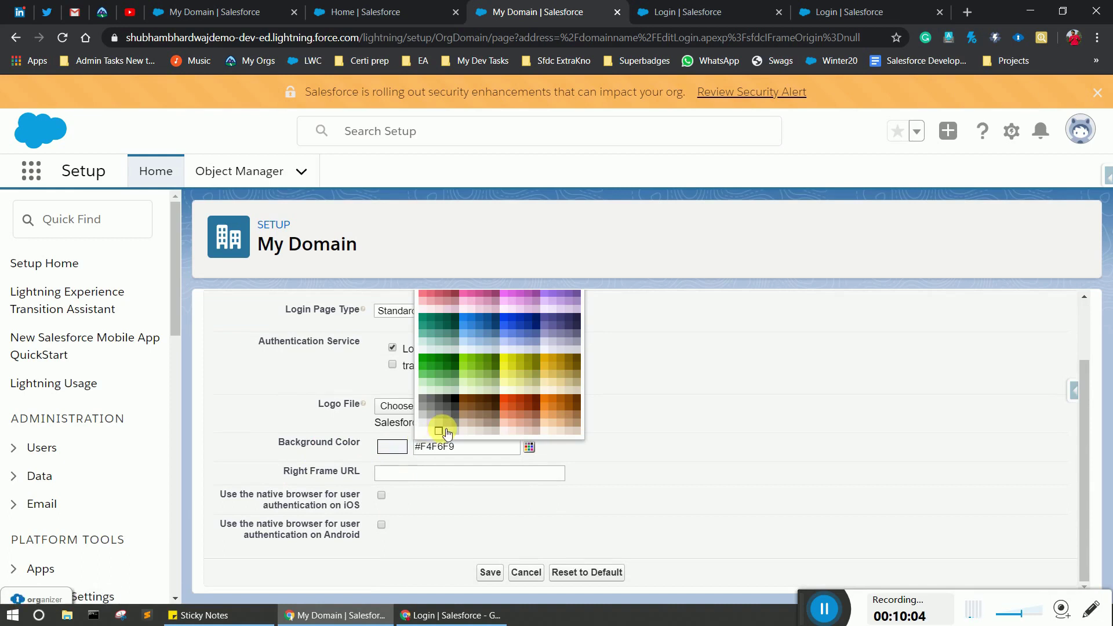
click(455, 399)
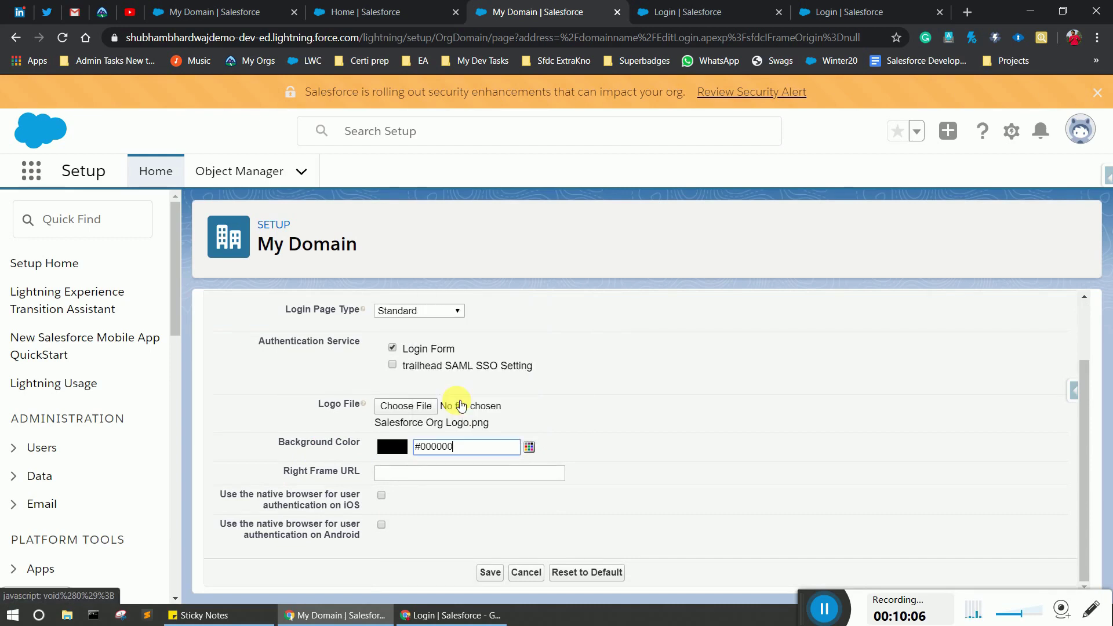
click(491, 574)
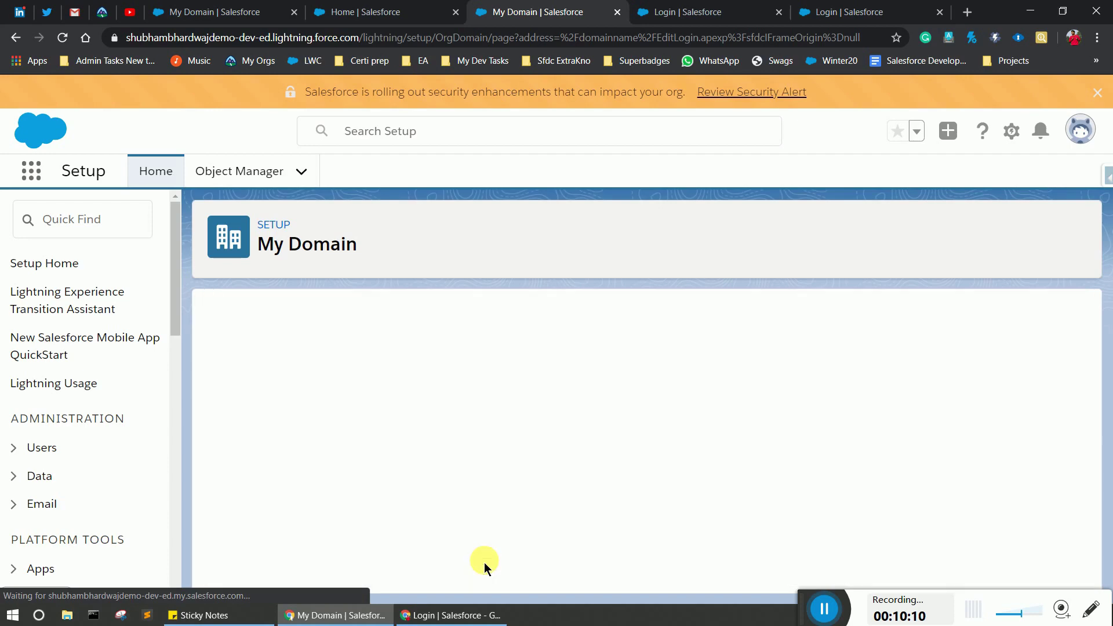
Step: Reload the custom domain's login page in the incognito window and inspect its background color and right frame
click(447, 614)
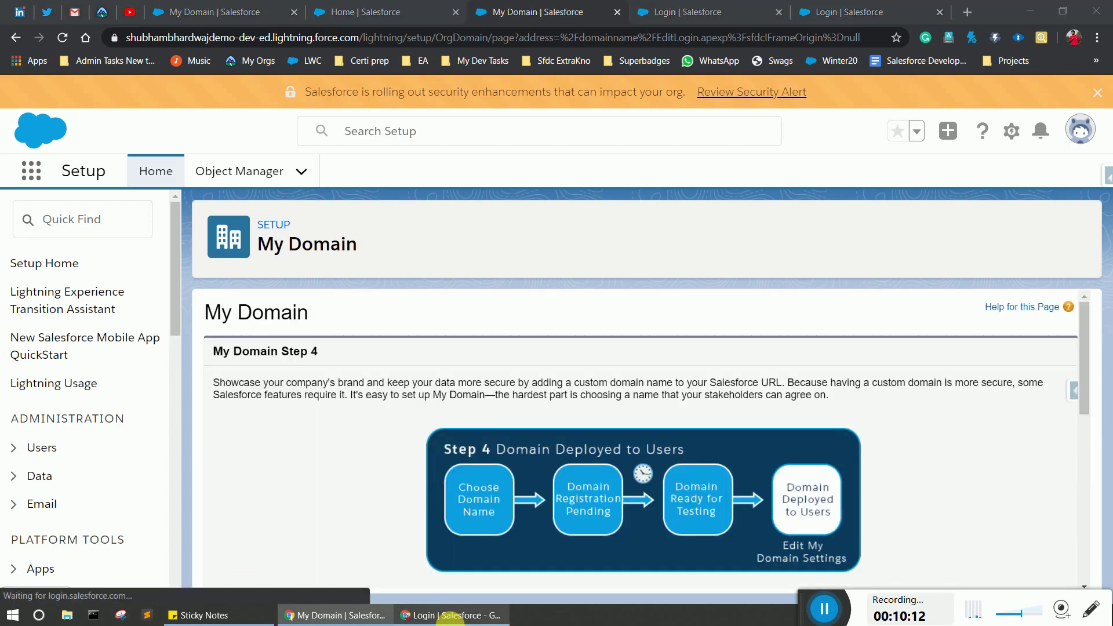
click(62, 38)
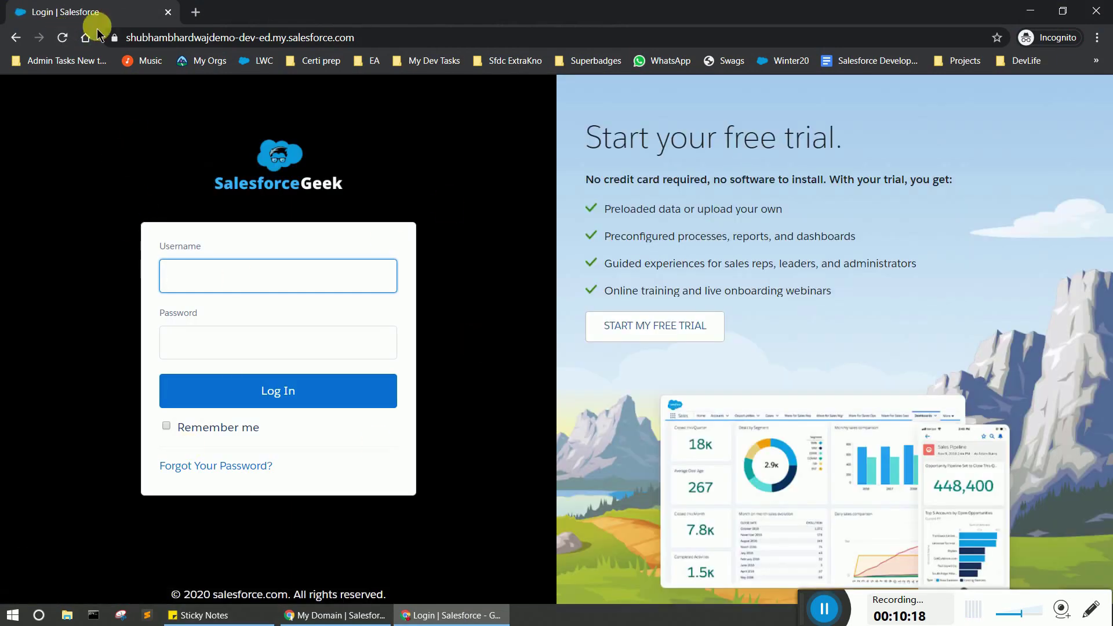
click(1031, 16)
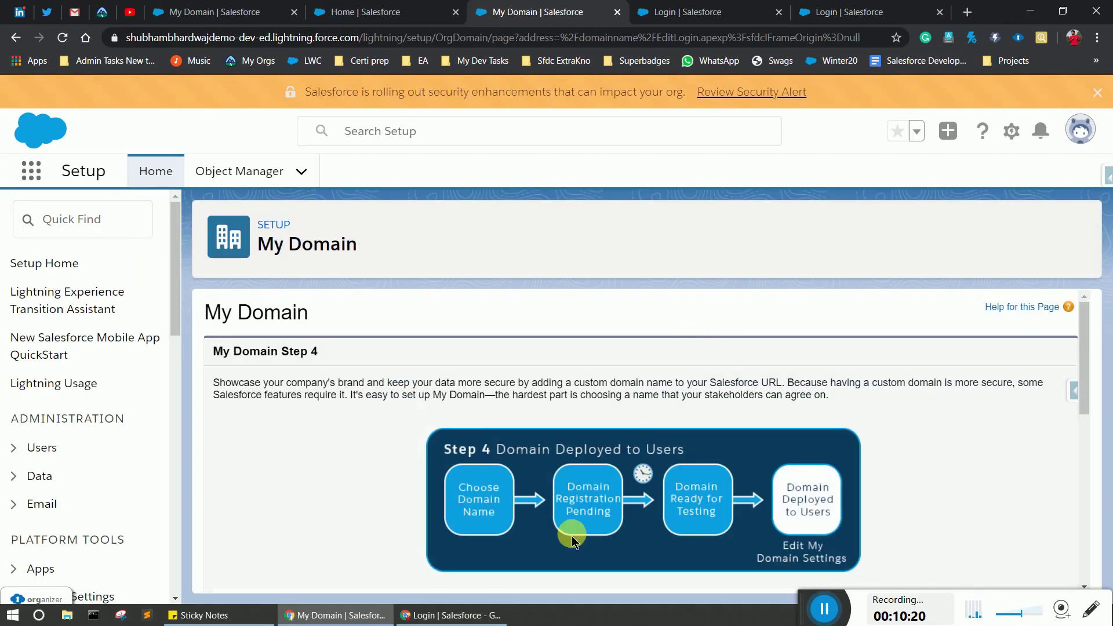
click(454, 615)
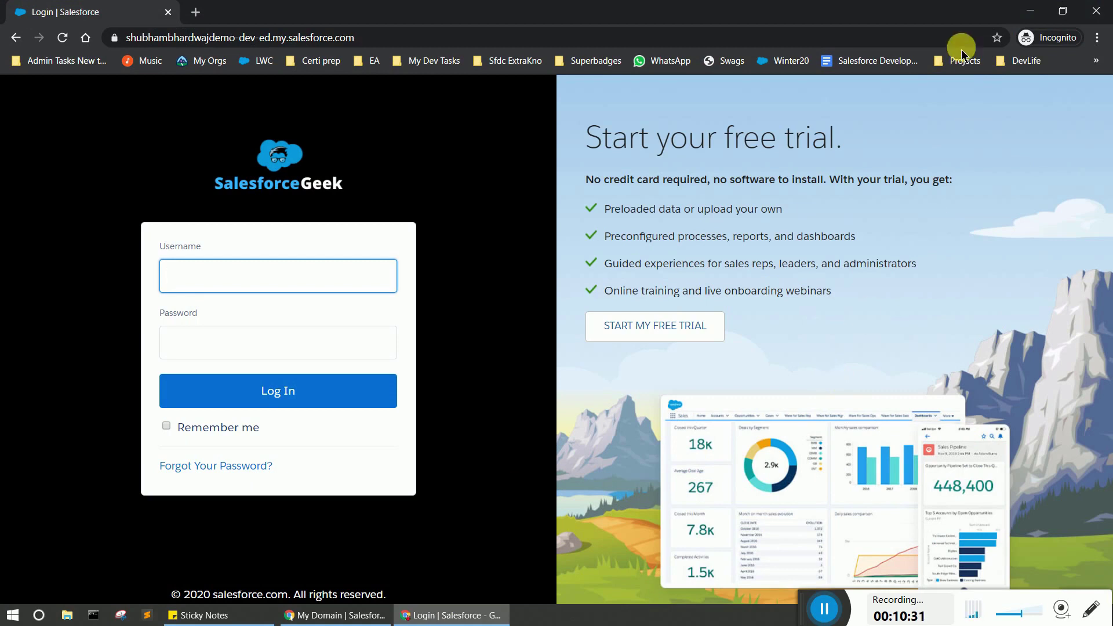
click(1019, 20)
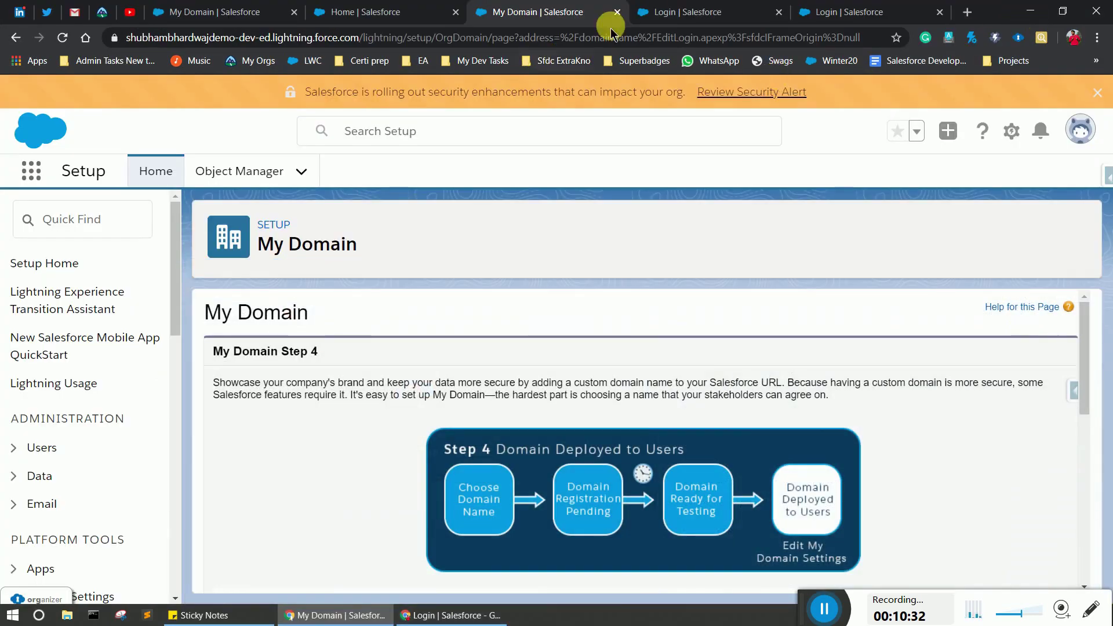
Step: Compare the fully branded login page of the other domain with the standard login.salesforce.com page and its right-side content
click(661, 22)
click(839, 12)
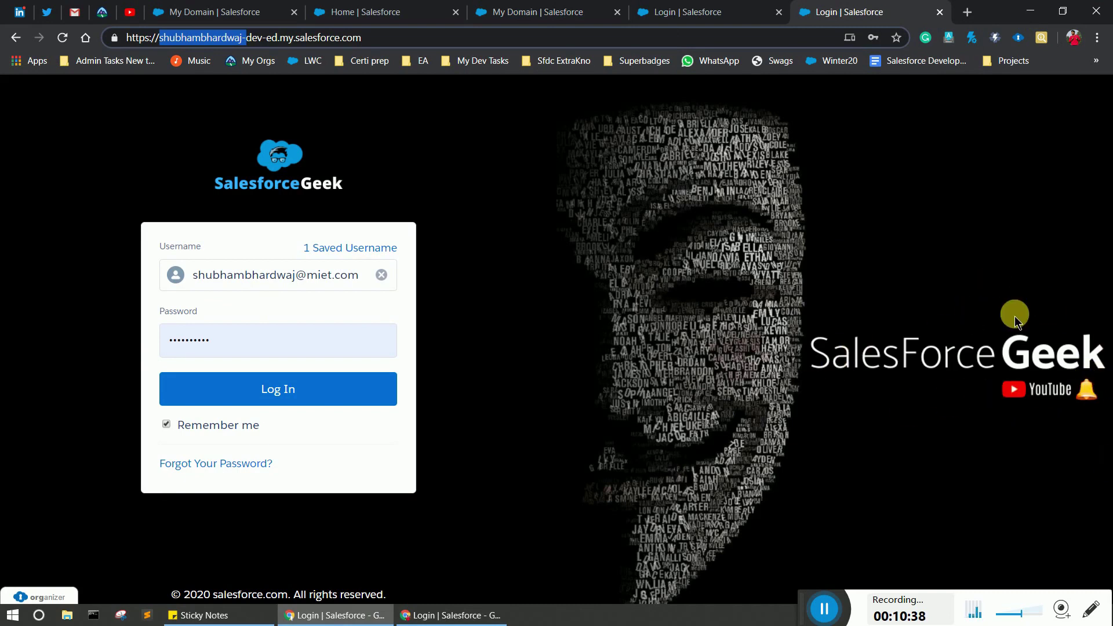
click(1030, 11)
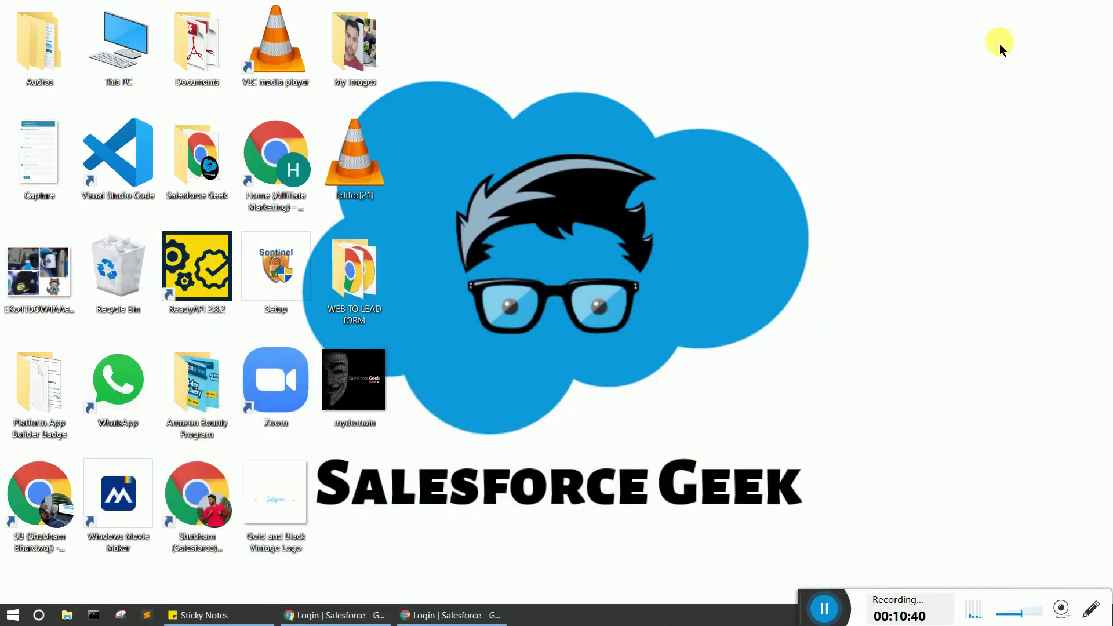
click(293, 617)
click(666, 11)
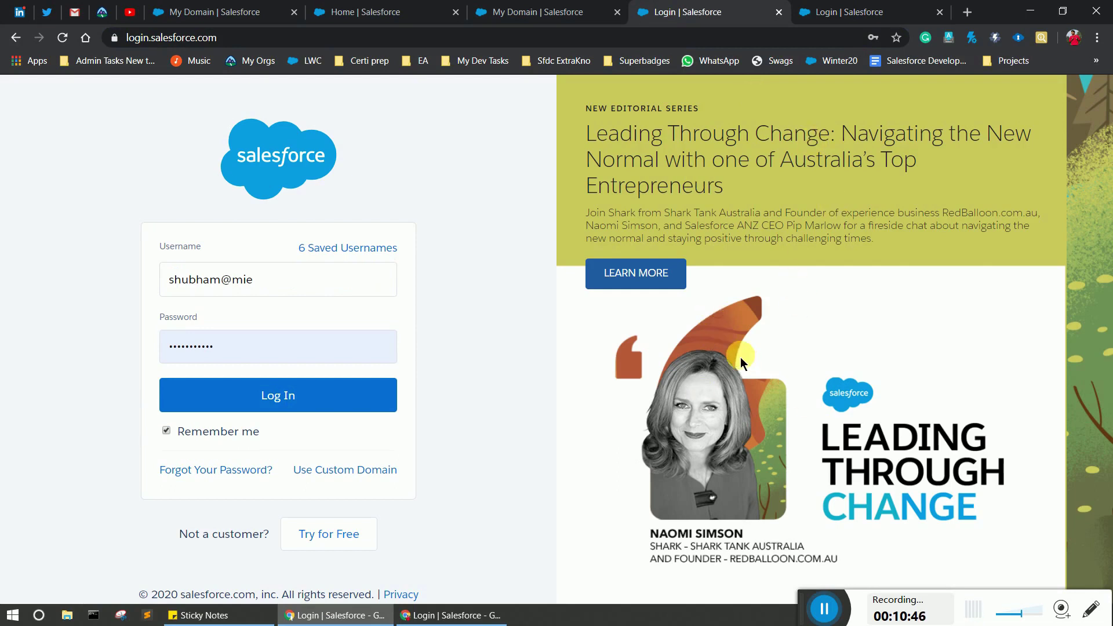
Step: Reopen the Authentication Configuration for editing and examine its Right Frame URL setting
click(566, 12)
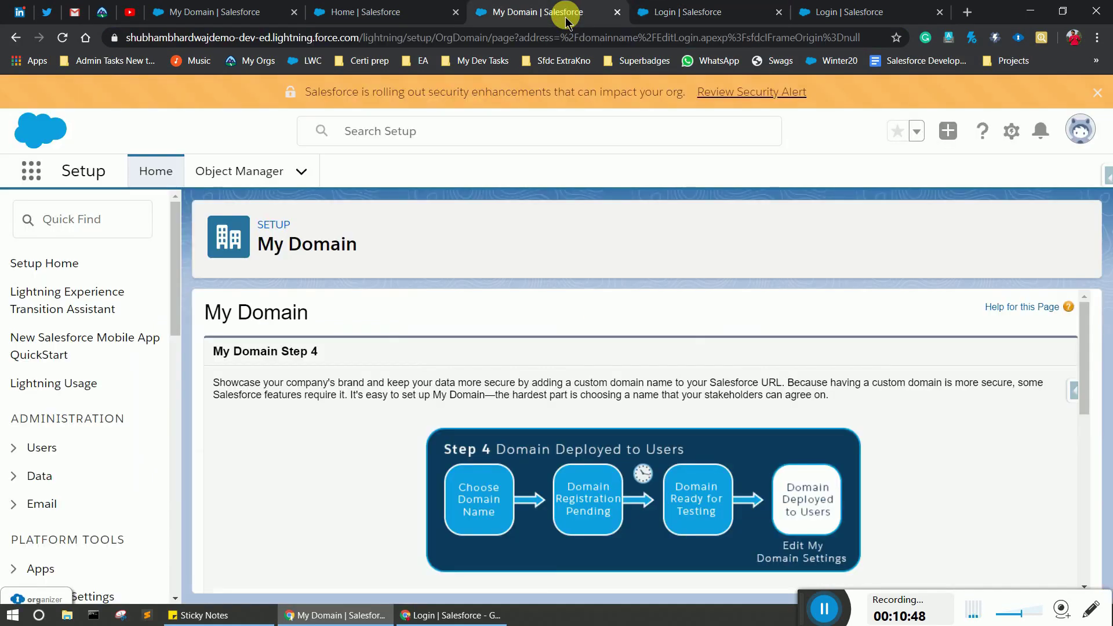
scroll(611, 380, down, 2)
scroll(612, 379, down, 5)
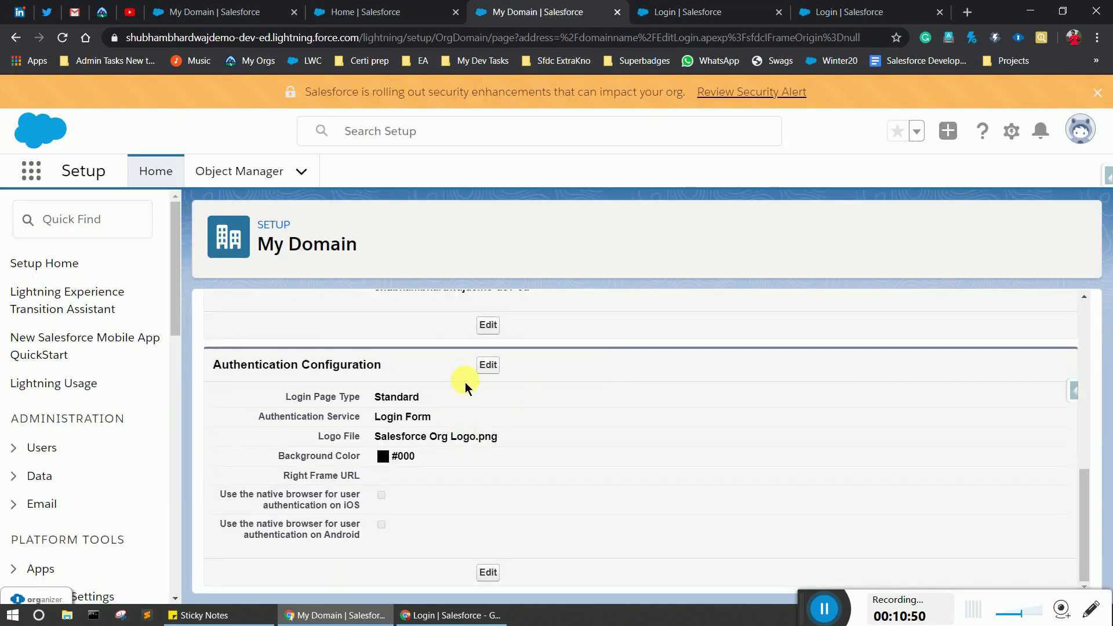
click(487, 365)
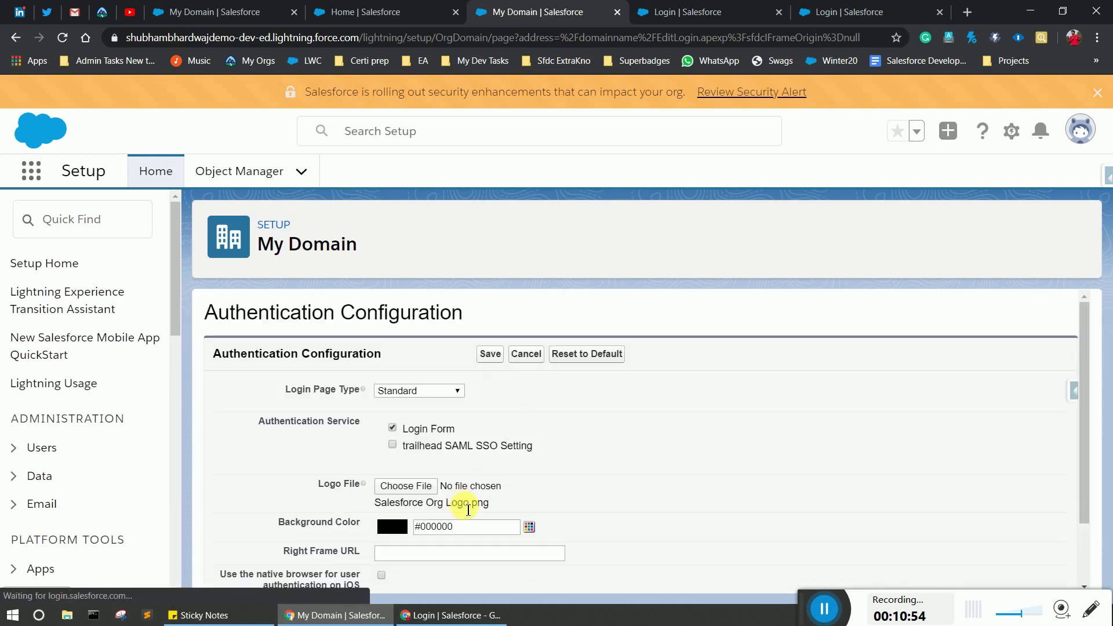
scroll(467, 507, down, 2)
click(399, 480)
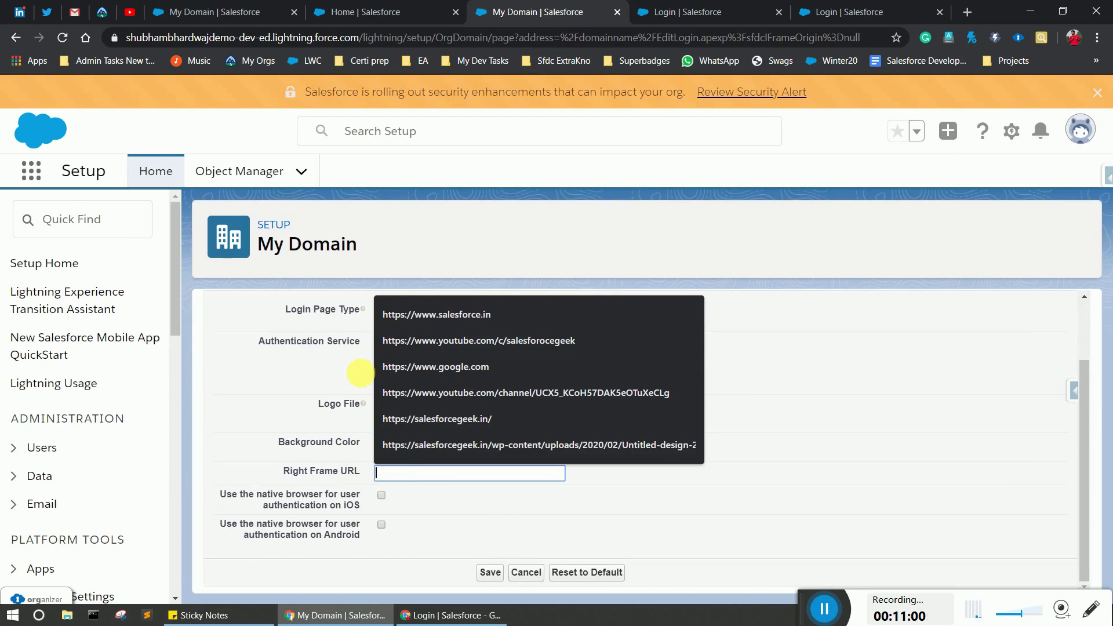
scroll(335, 404, up, 2)
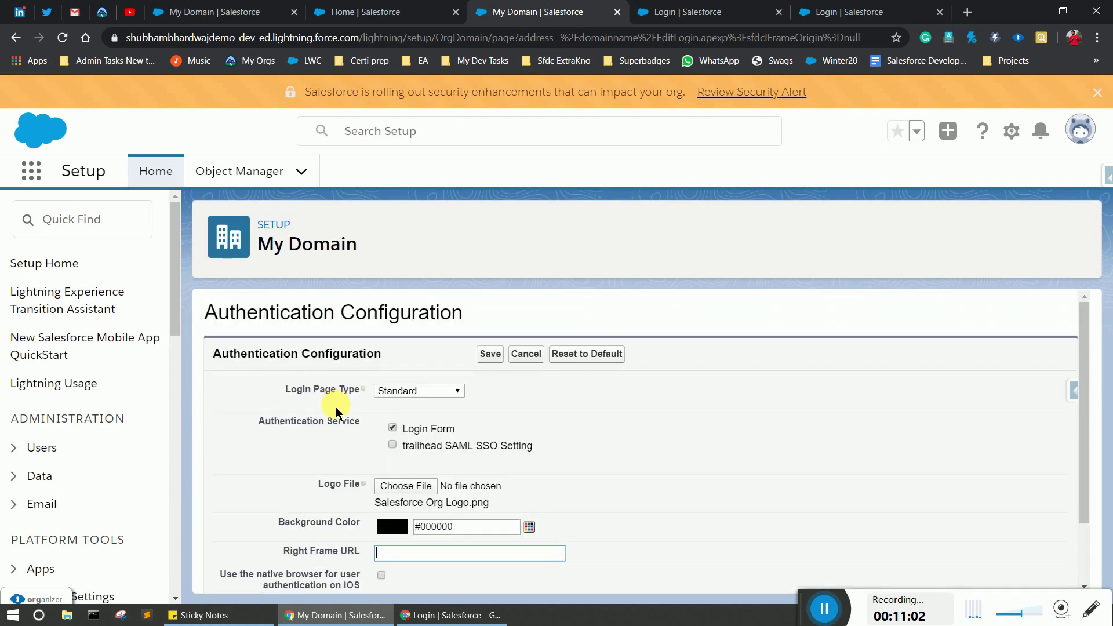
scroll(335, 407, down, 2)
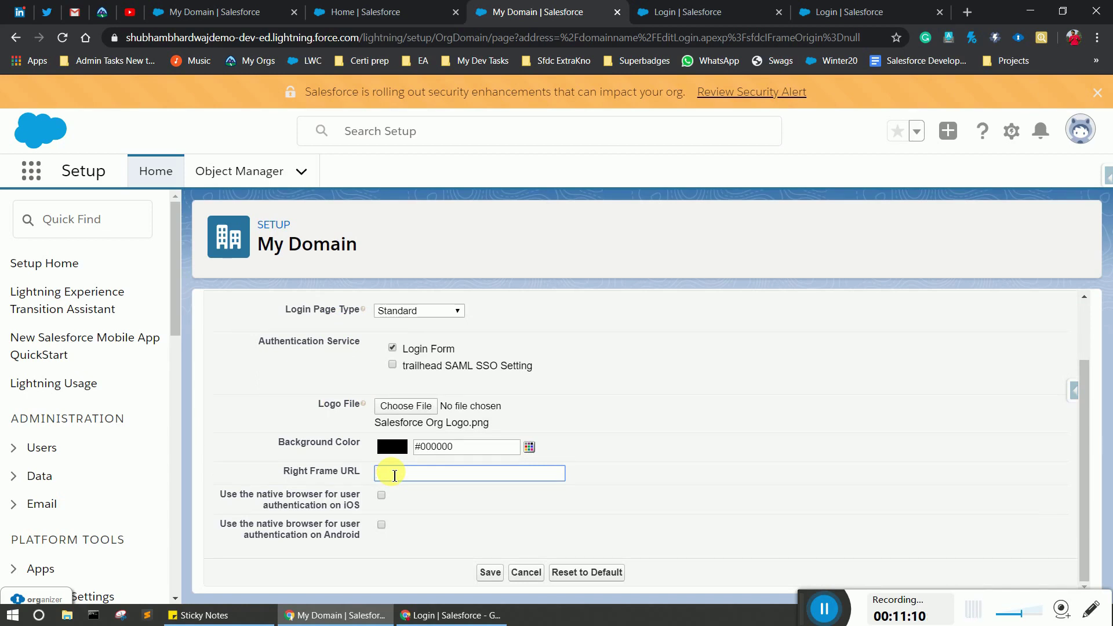
Step: Find Files among all of the org's apps and items and open it
click(38, 180)
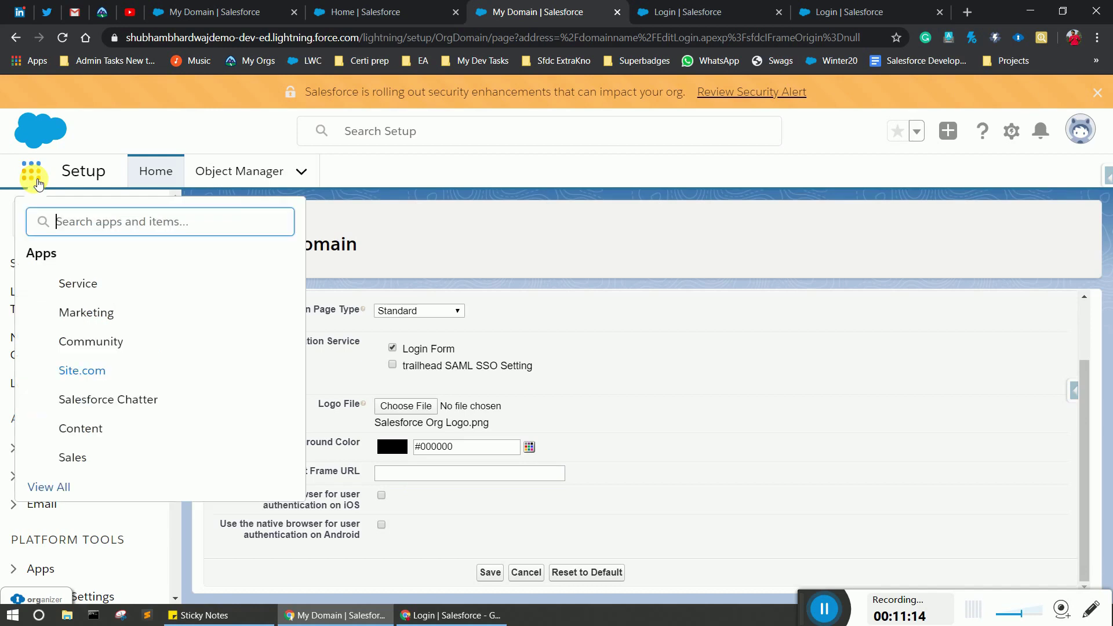
click(46, 490)
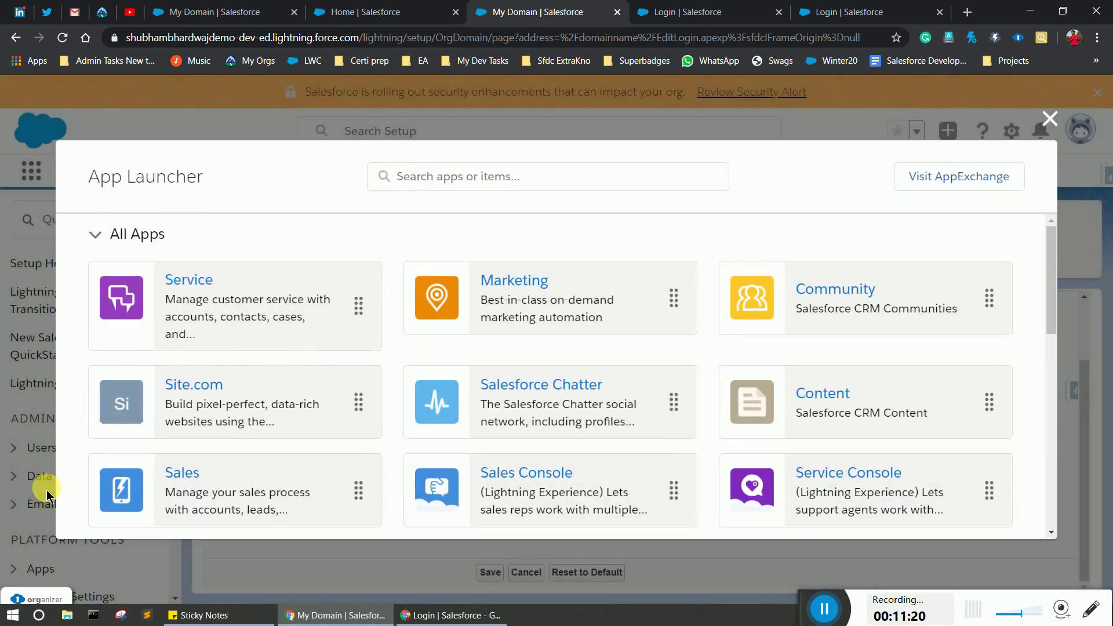
scroll(373, 440, down, 10)
scroll(413, 401, down, 2)
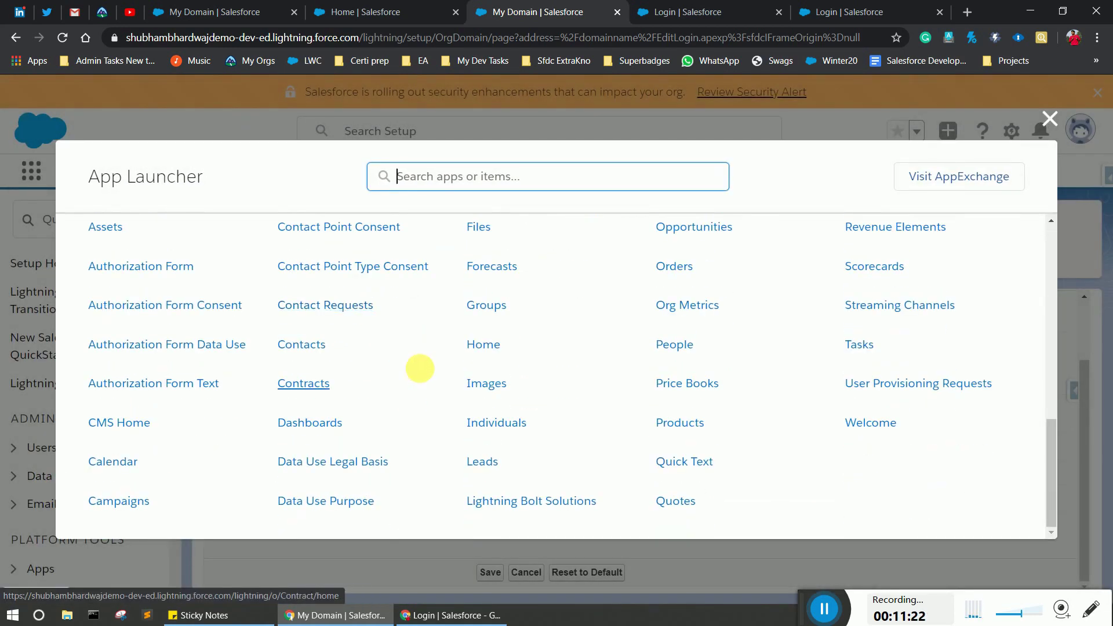
click(479, 227)
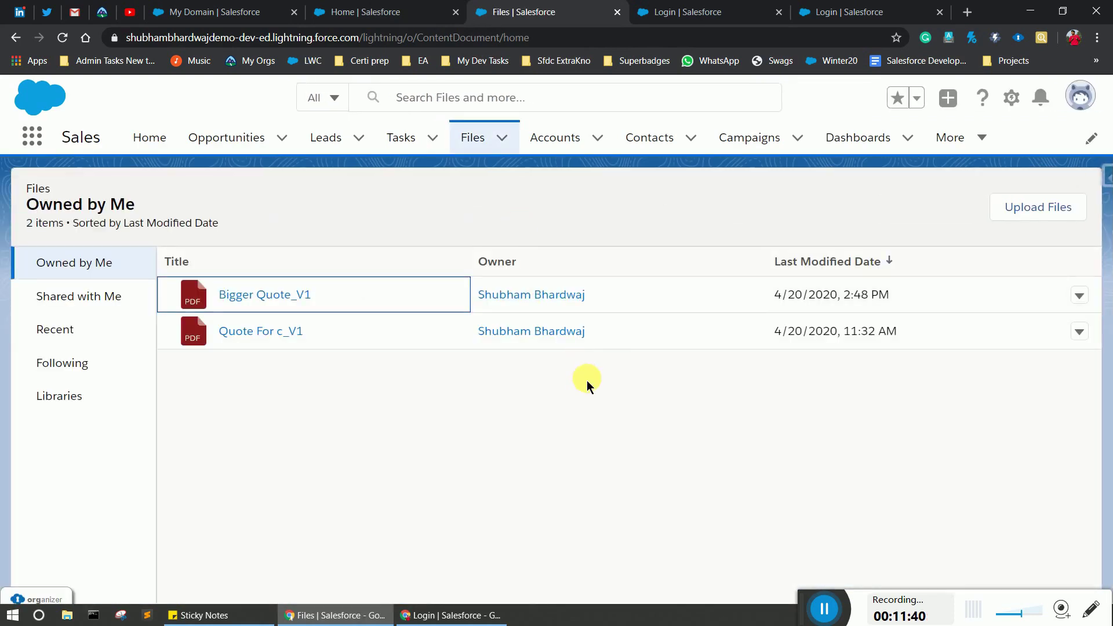
Step: Upload the image mydomain from the Desktop folder to the org's files
click(1009, 219)
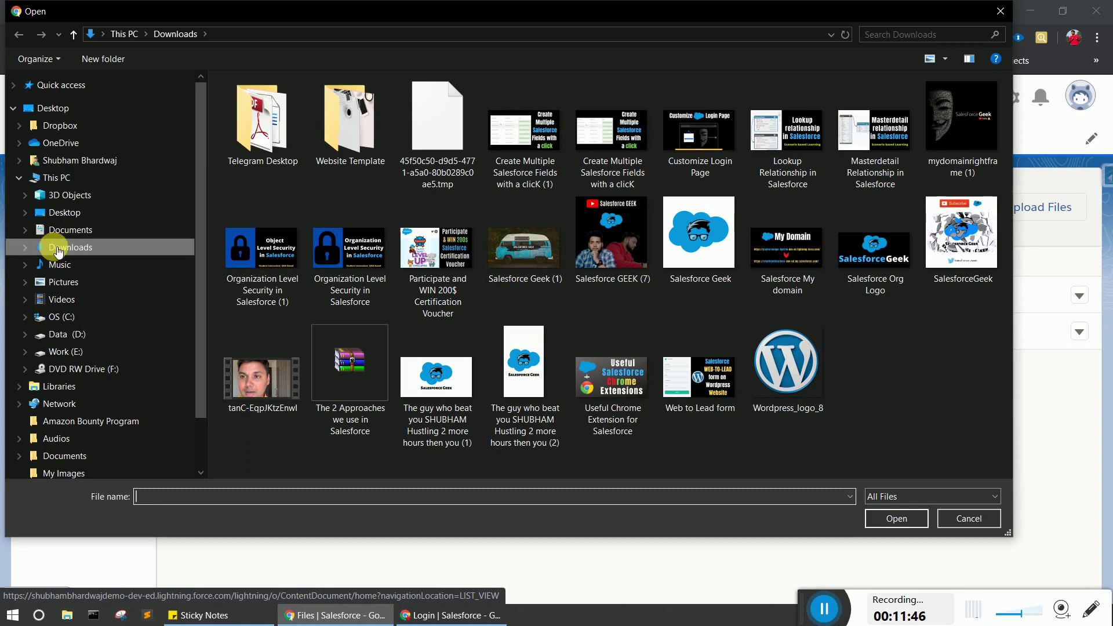
click(64, 212)
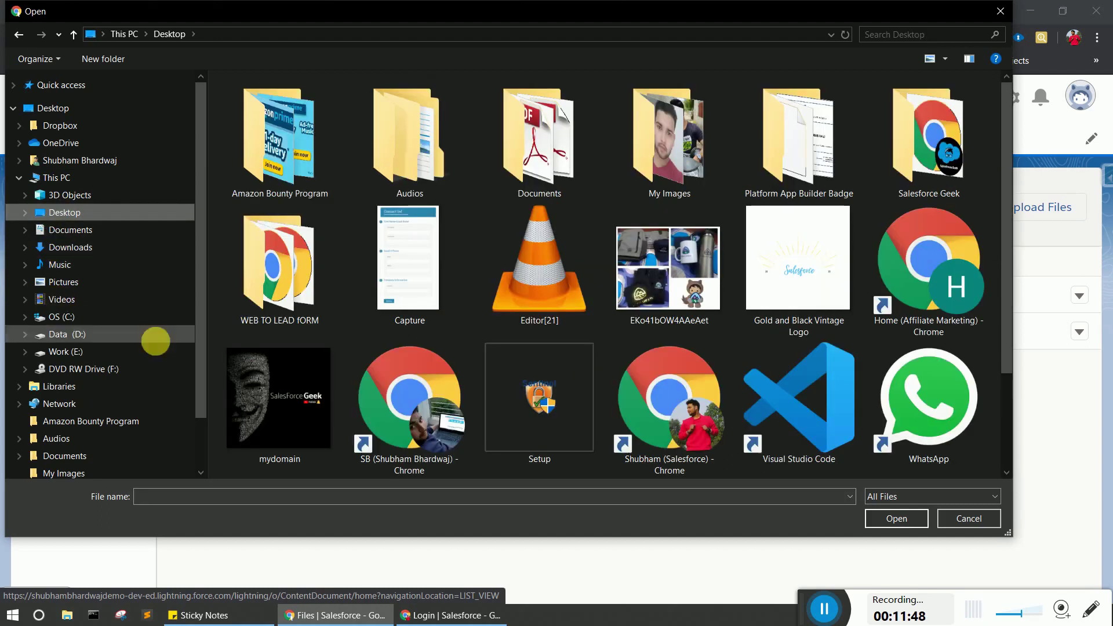
click(293, 396)
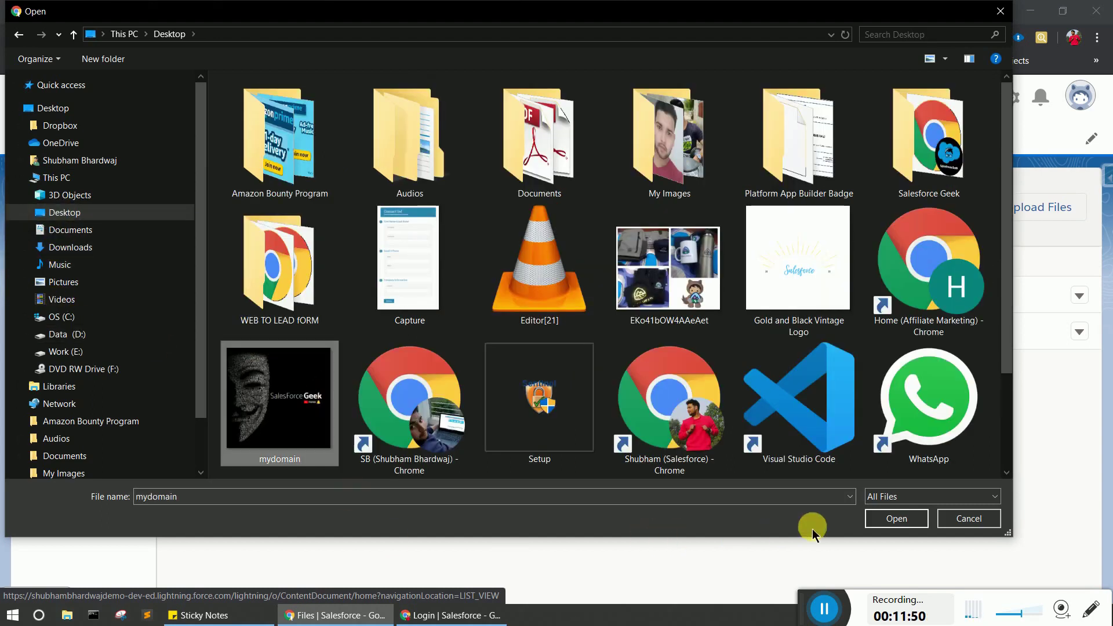
click(872, 525)
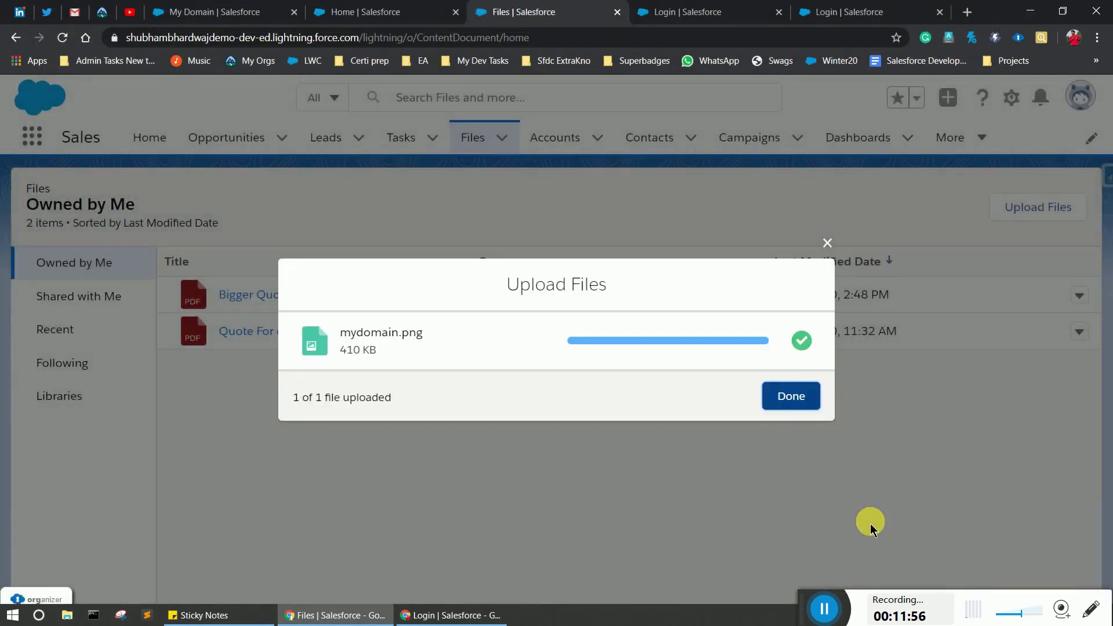
click(803, 404)
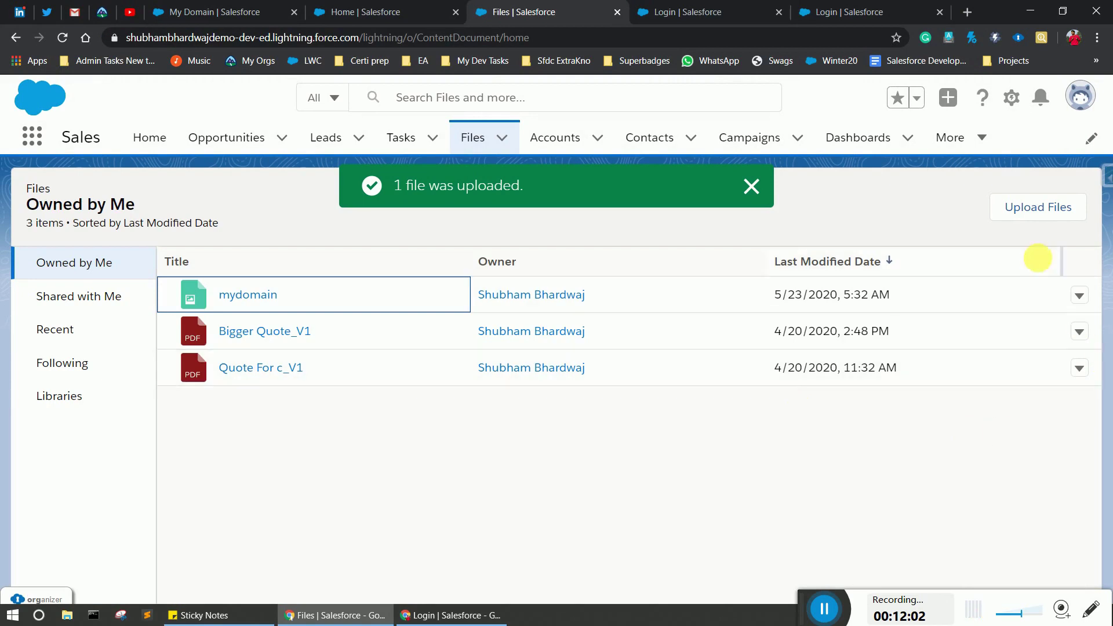
Step: Create an unrestricted public link for the mydomain file and copy it
click(1081, 297)
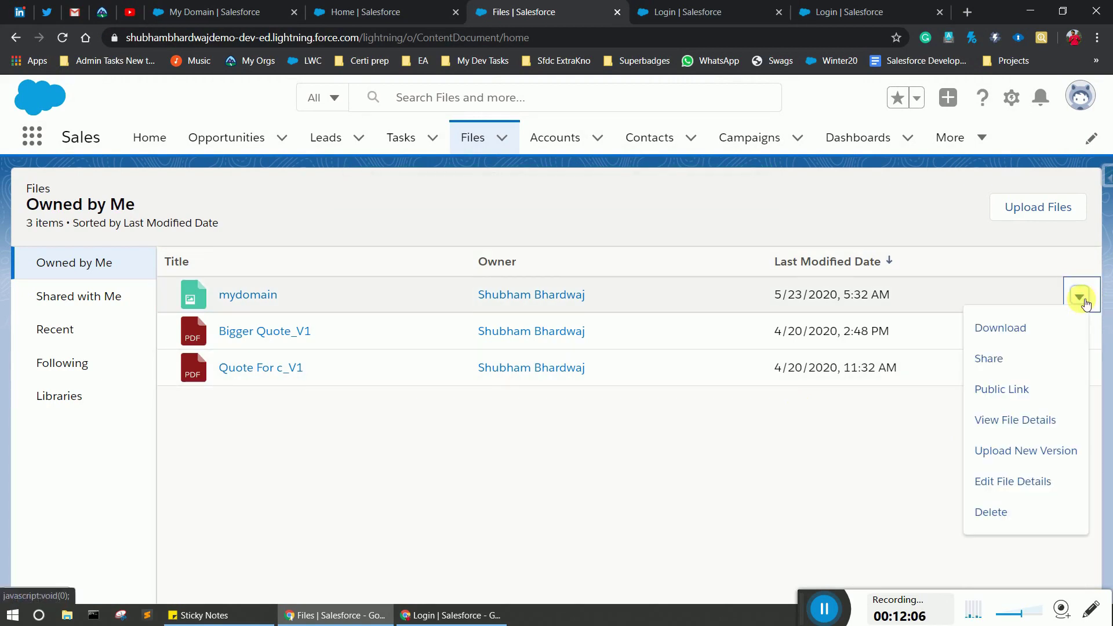
click(1015, 390)
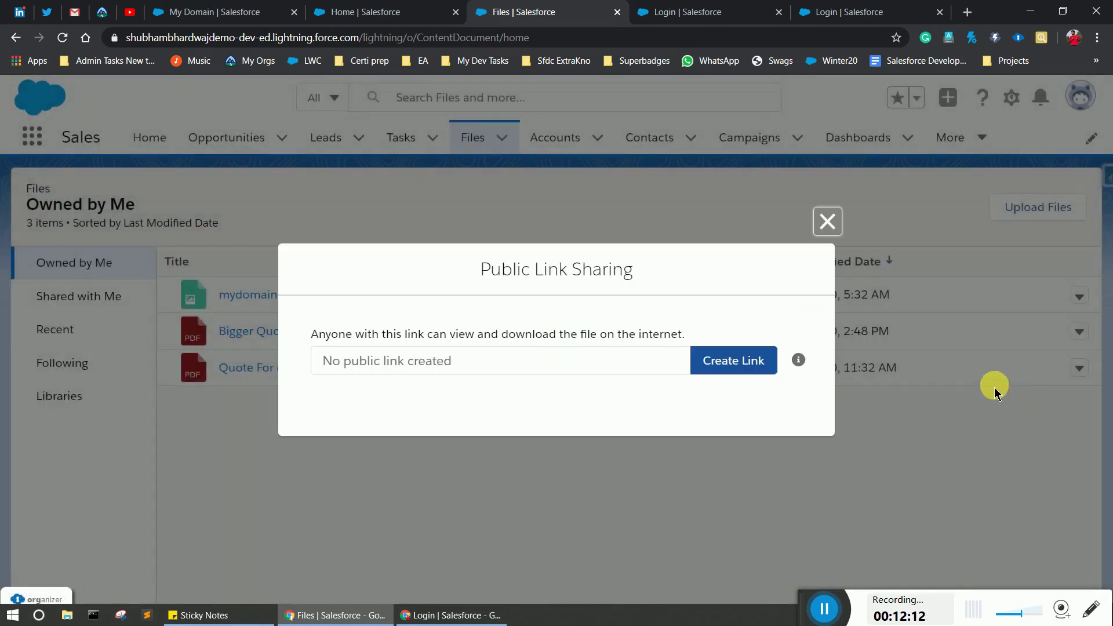
click(708, 362)
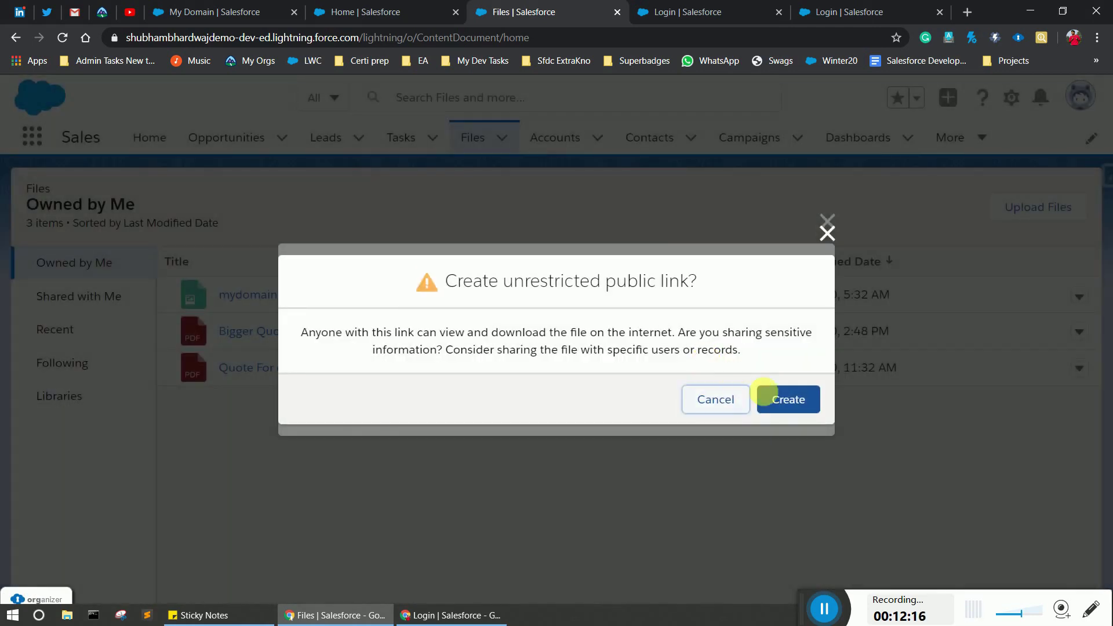
click(786, 403)
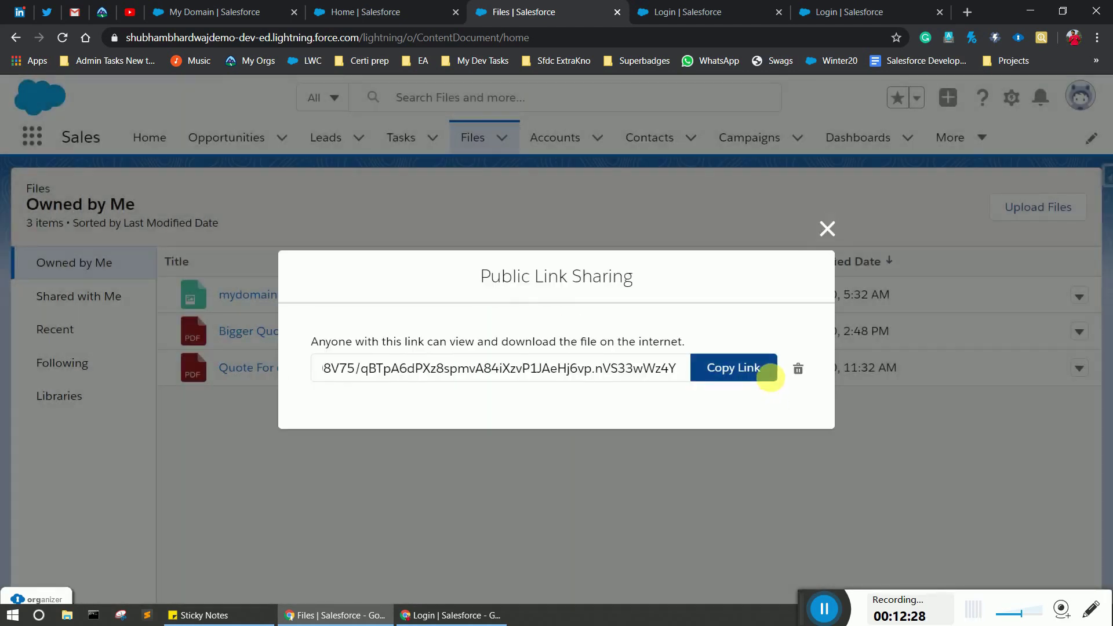
click(757, 377)
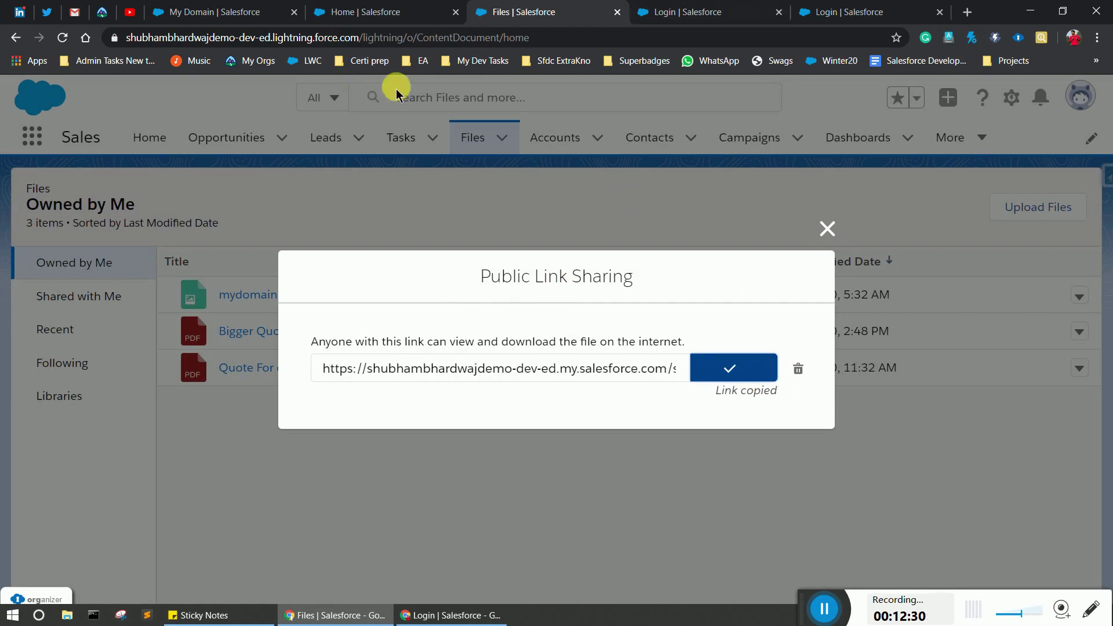
click(838, 226)
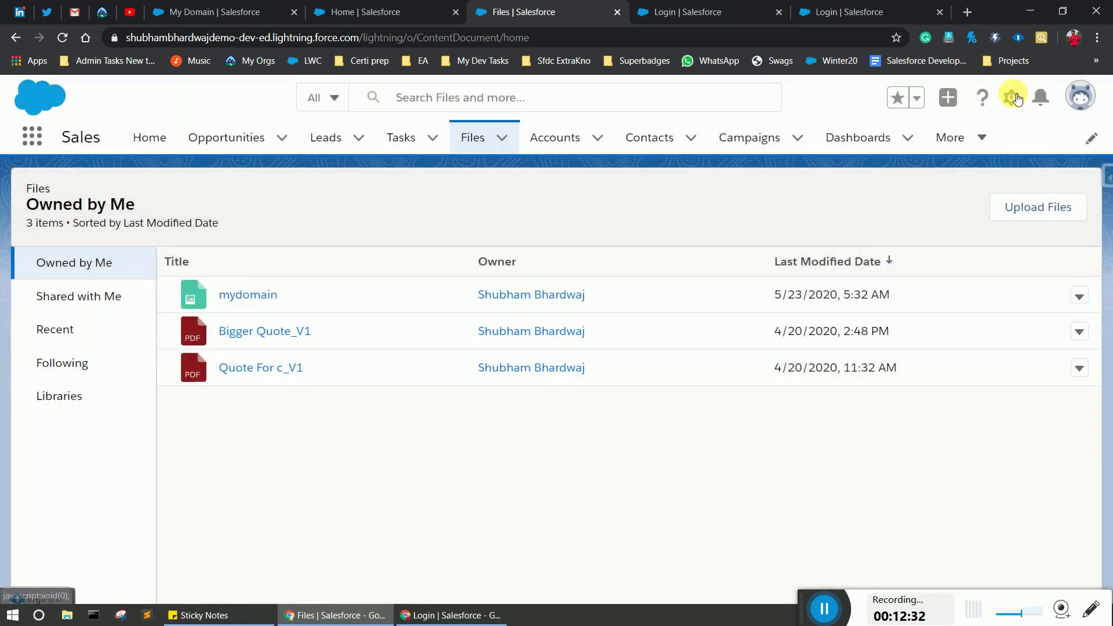
Step: Open Setup for the org that holds the uploaded file, close its spare Home page, and go to the My Domain settings
click(1012, 97)
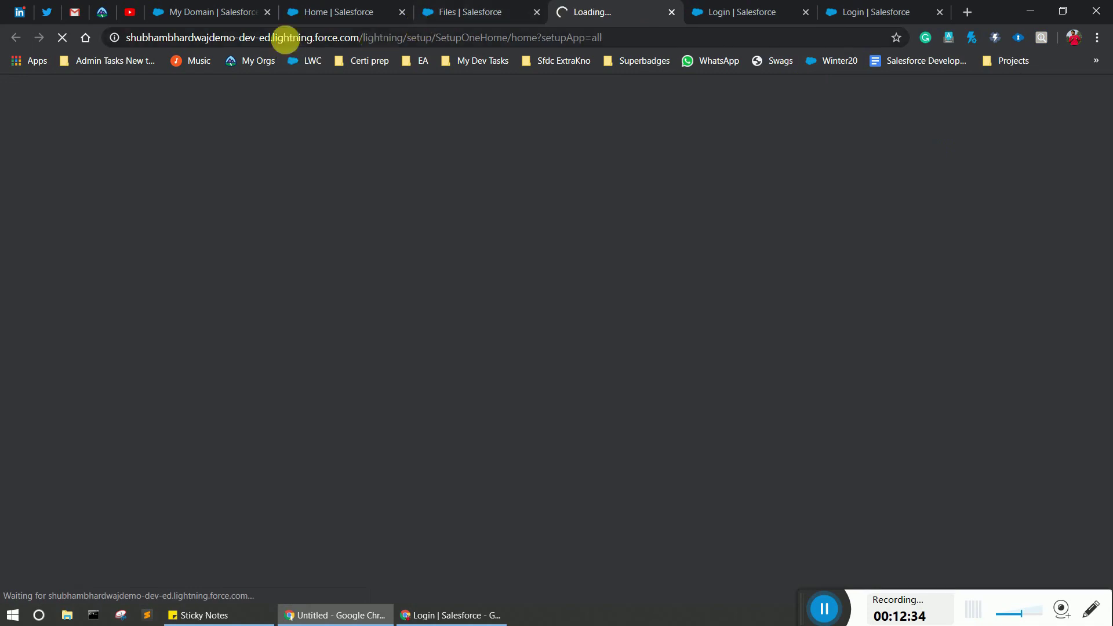
click(303, 14)
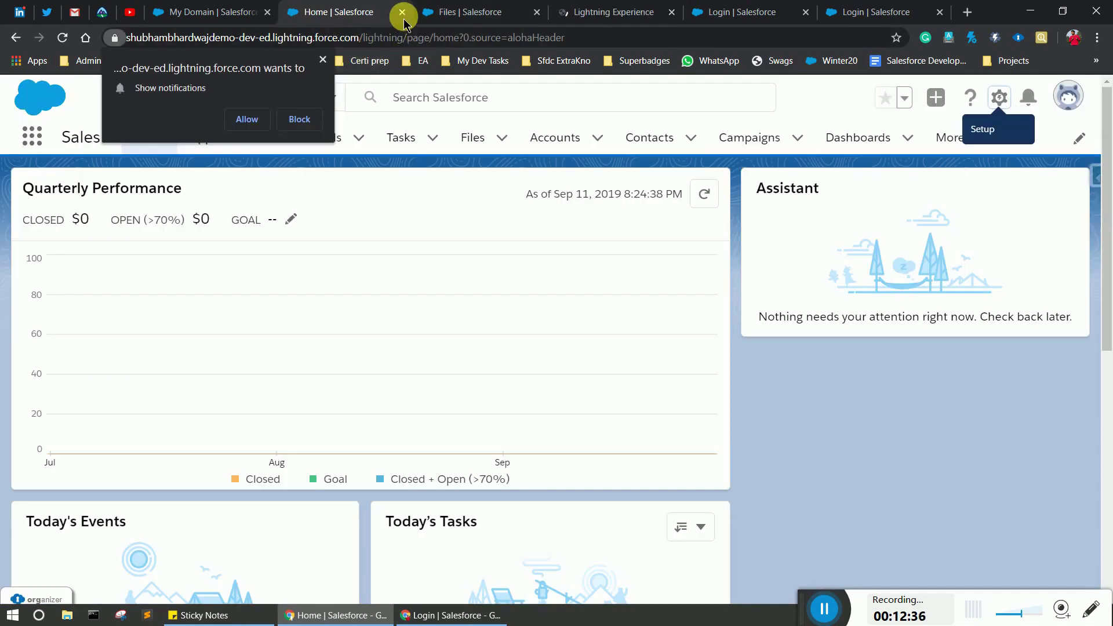
key(ctrl+w)
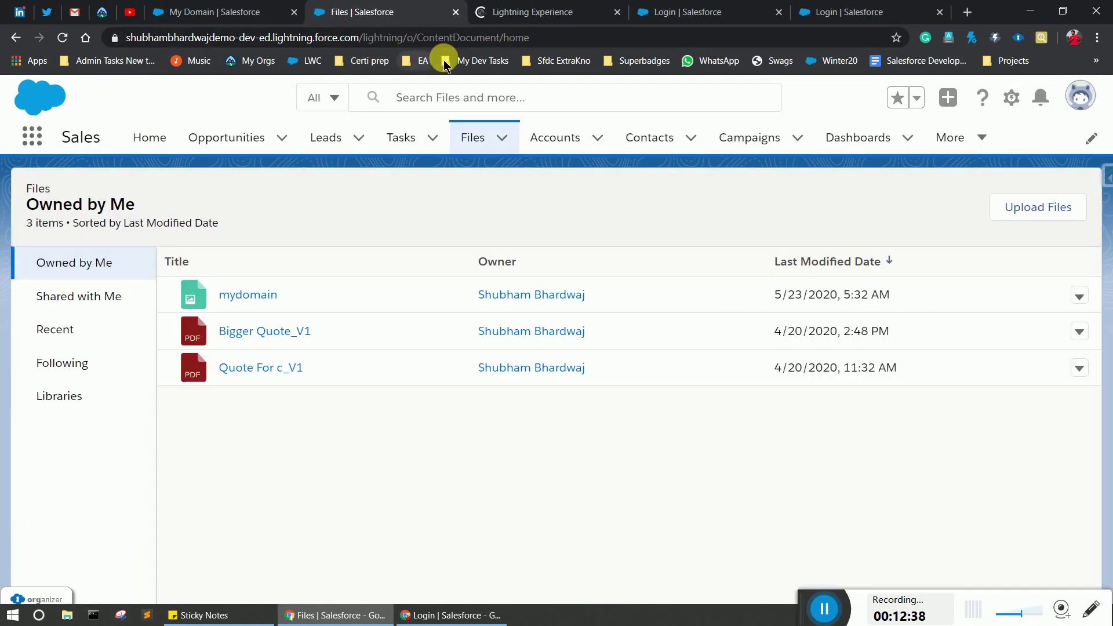
click(516, 12)
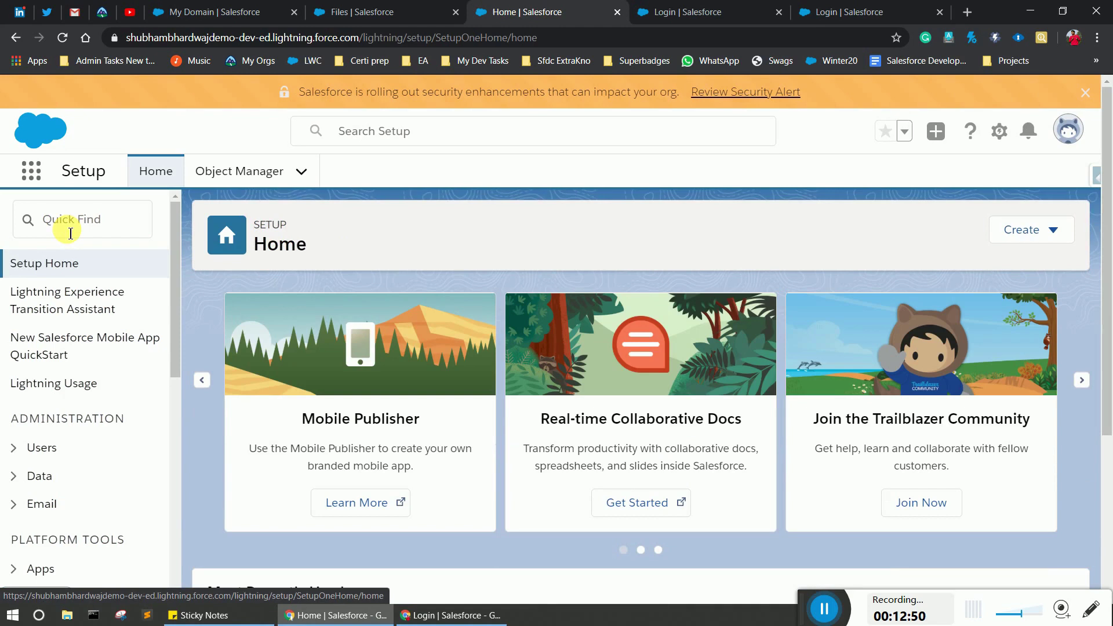
click(70, 233)
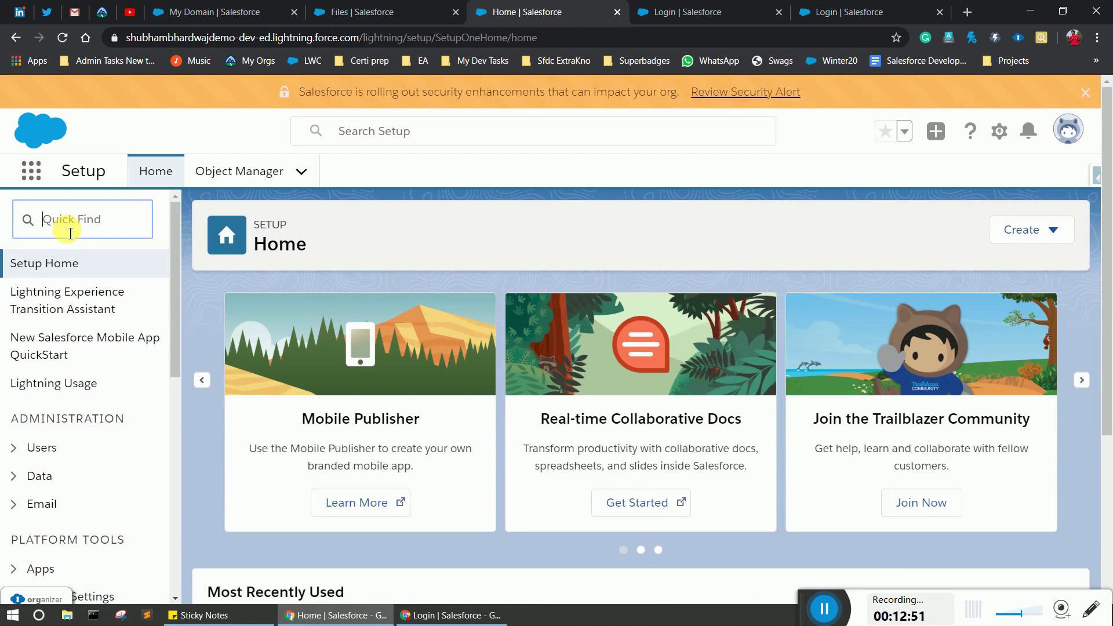
text(my)
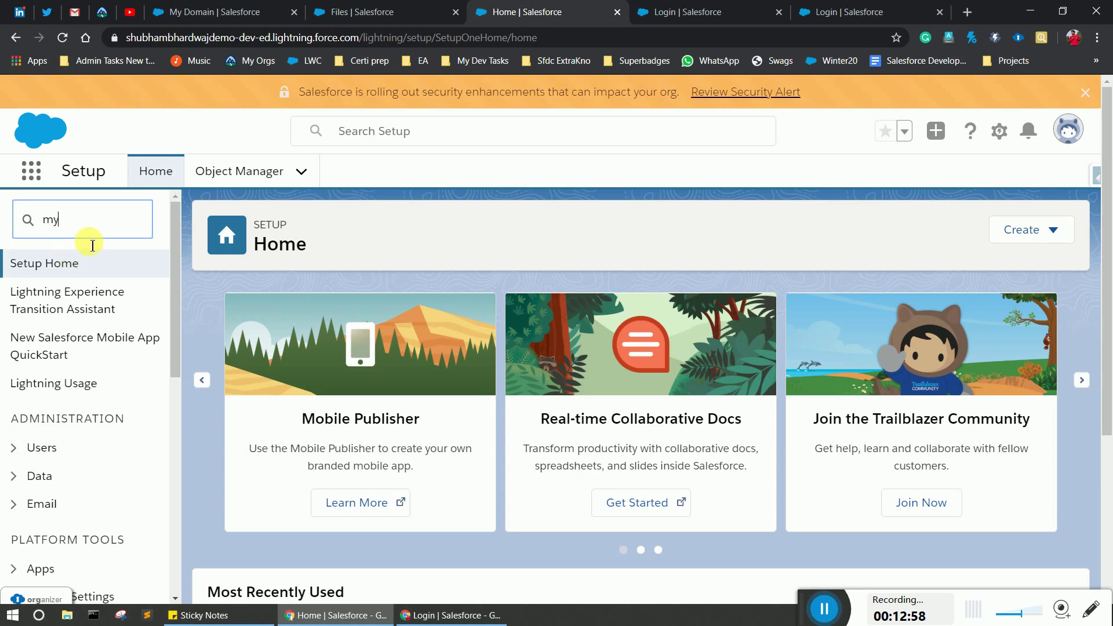
text(domin)
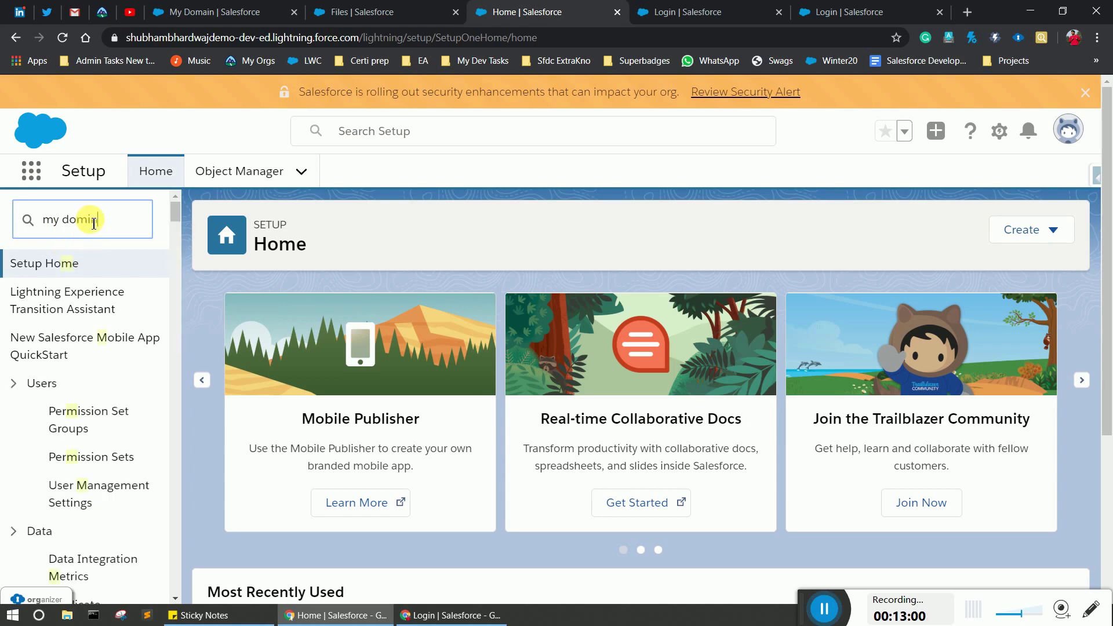
key(BackSpace)
key(BackSpace)
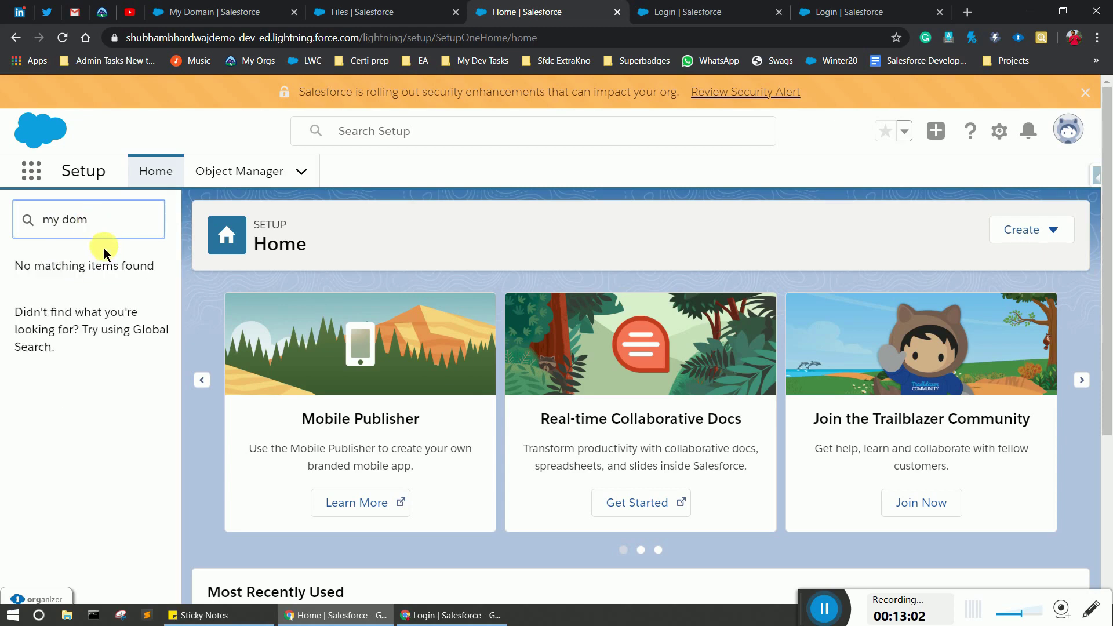
click(101, 303)
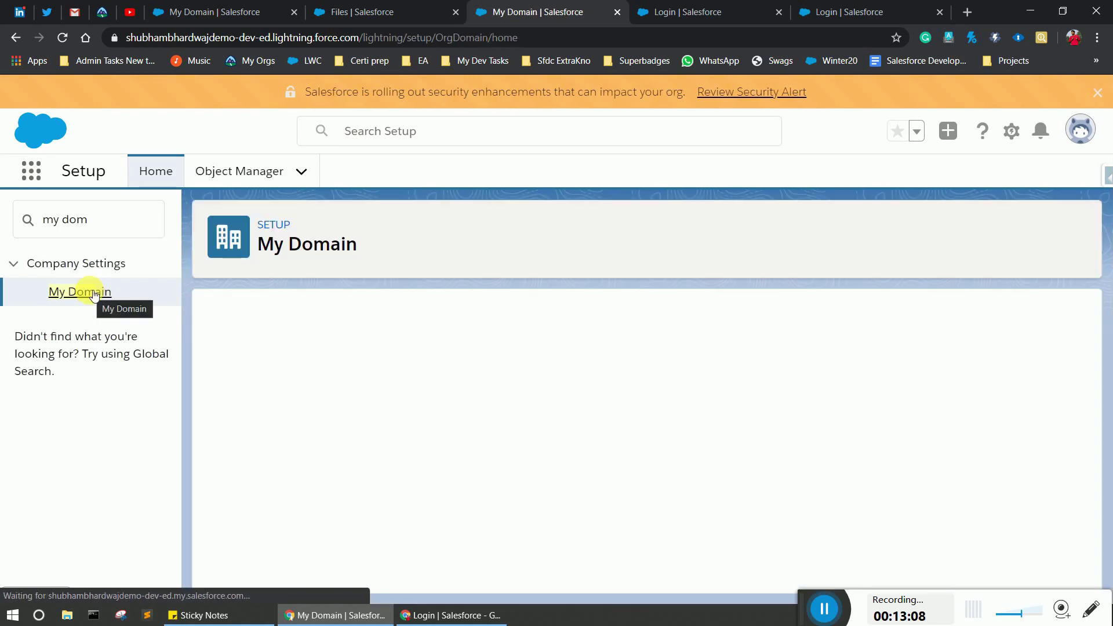
Step: Set the Right Frame URL in the Authentication Configuration to the copied public link and save
scroll(211, 356, down, 10)
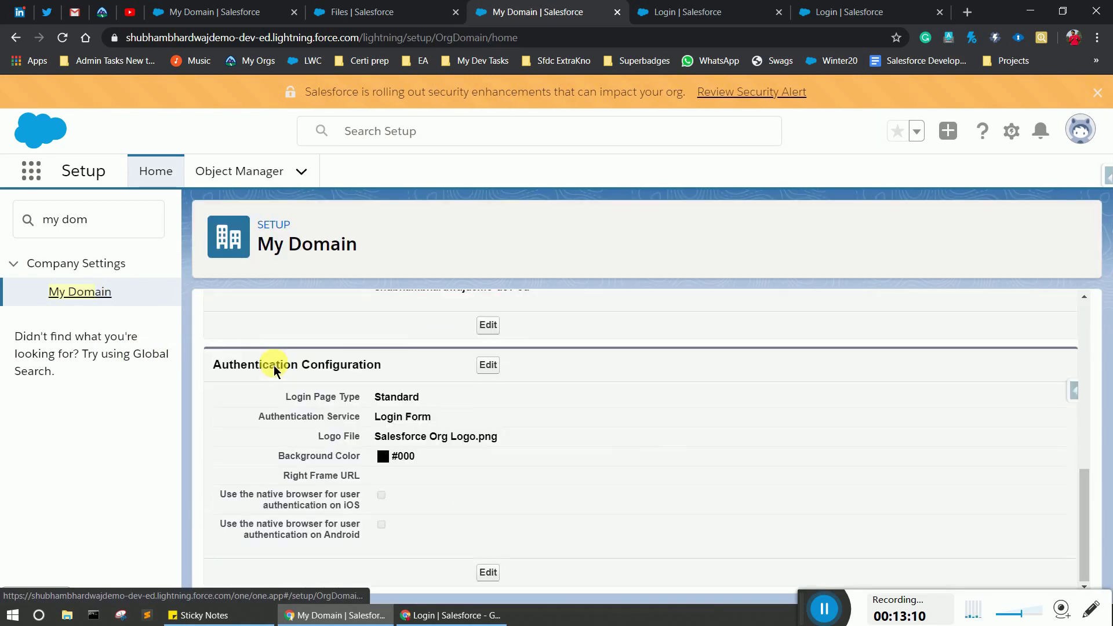
click(490, 368)
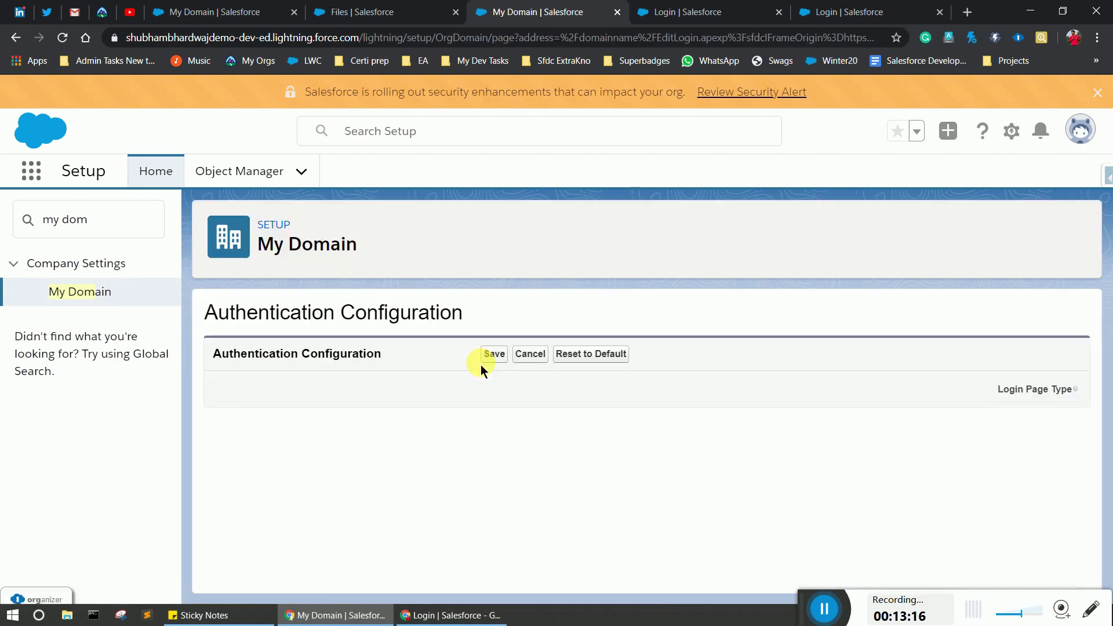
scroll(484, 402, down, 2)
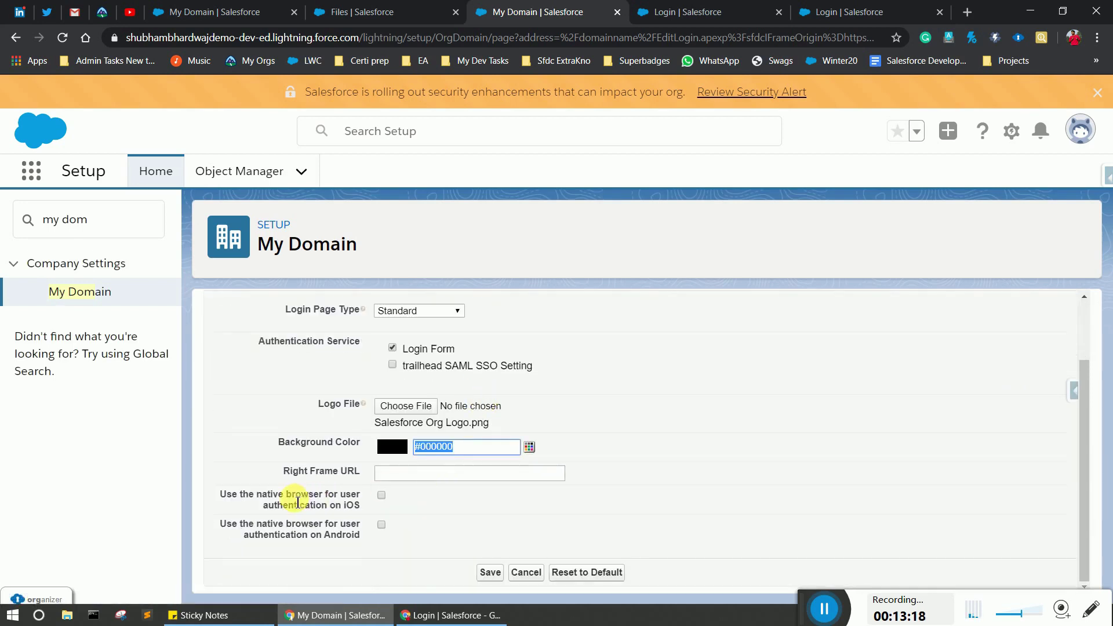
click(401, 478)
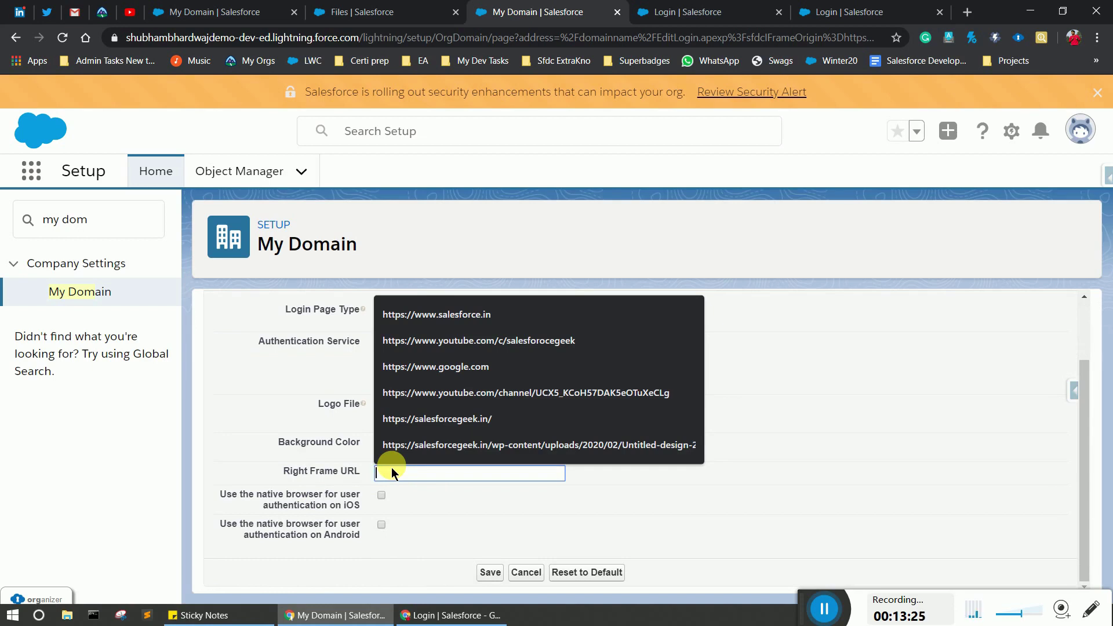
key(ctrl+v)
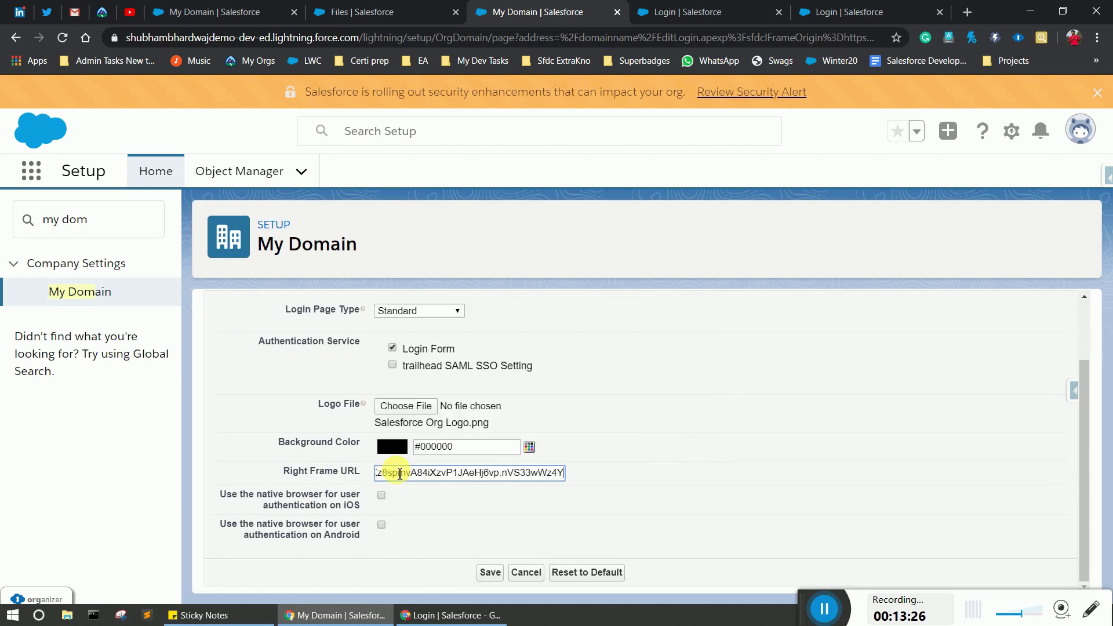
click(486, 572)
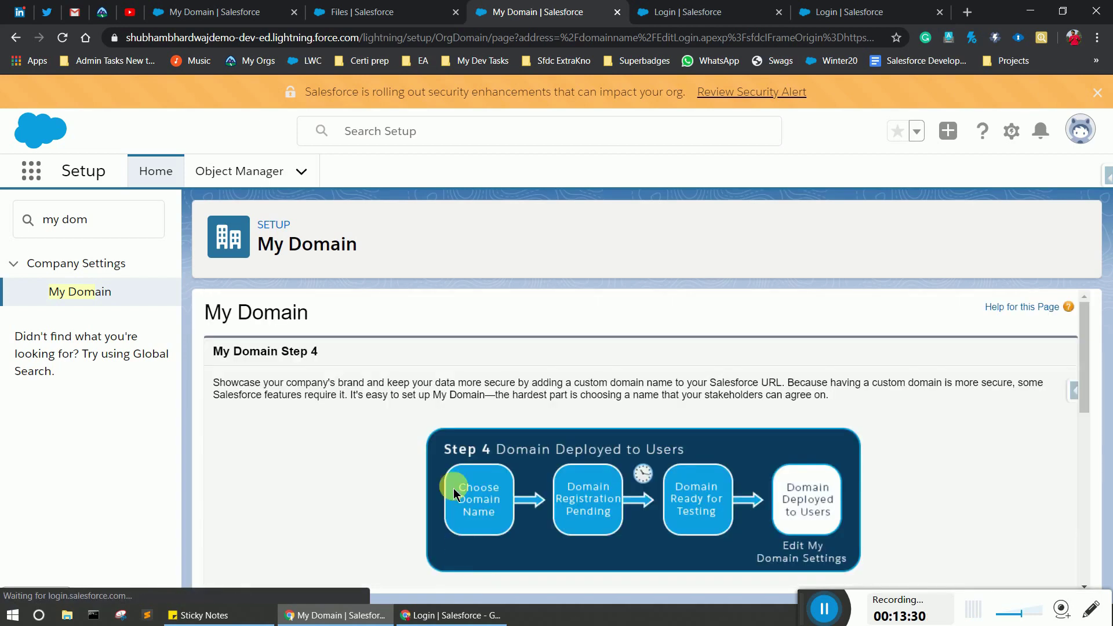
scroll(456, 485, down, 8)
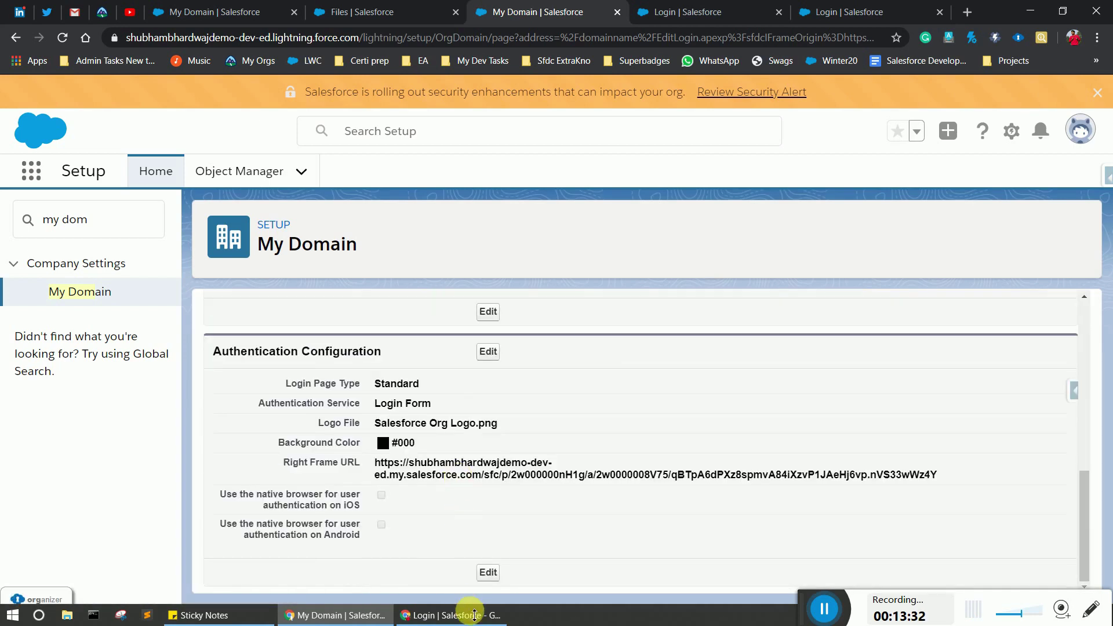
Step: Reload the custom domain's login page in the incognito window to check its right-frame content
mouse_move(454, 624)
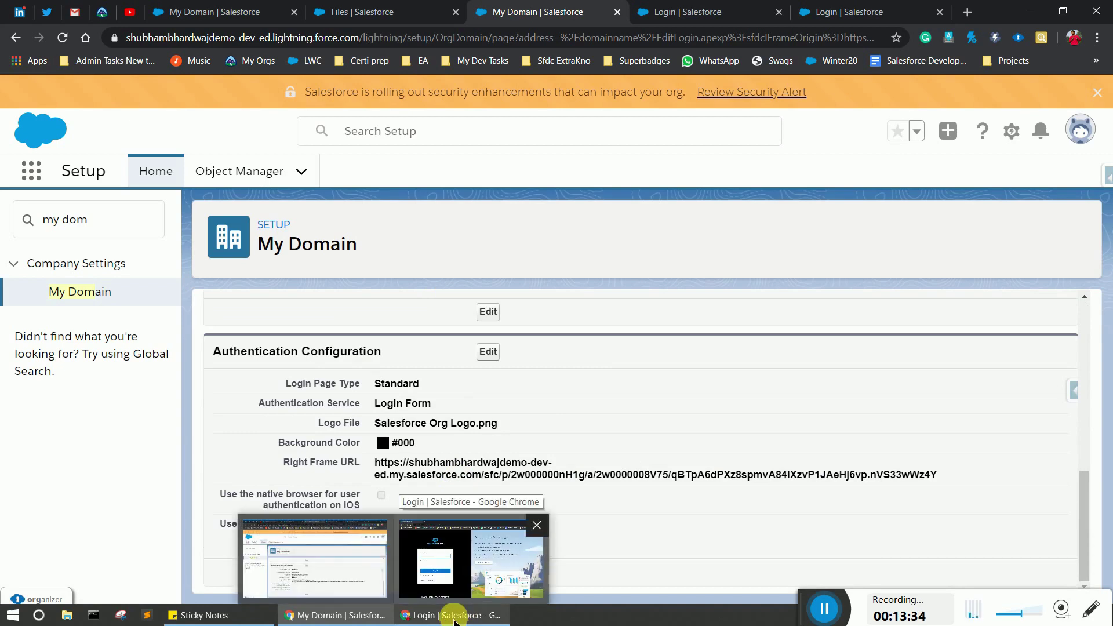
click(455, 619)
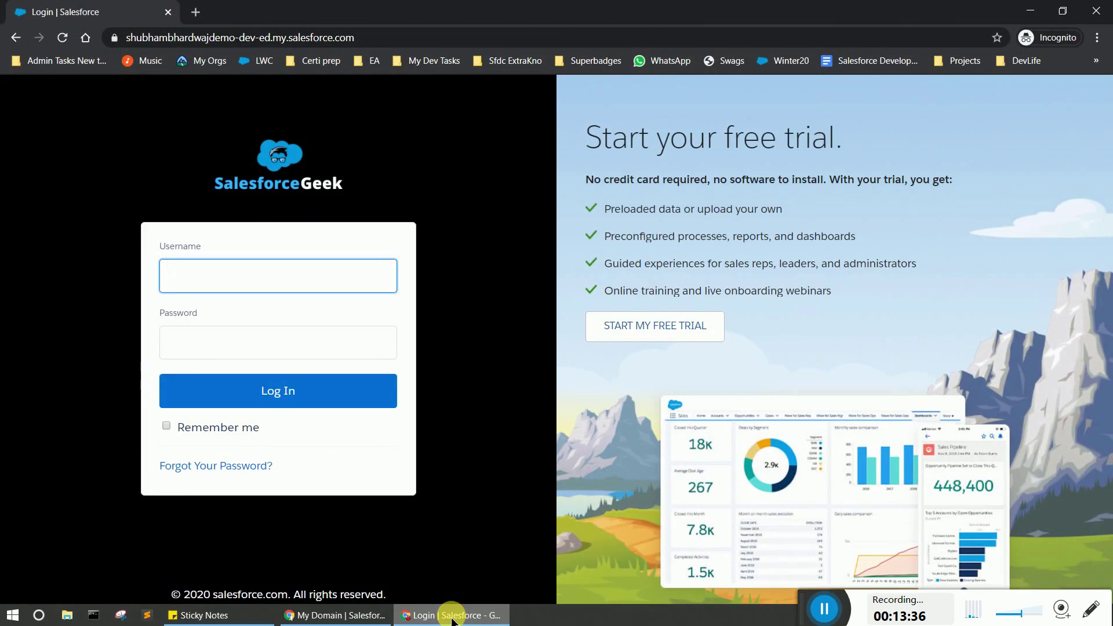
click(62, 37)
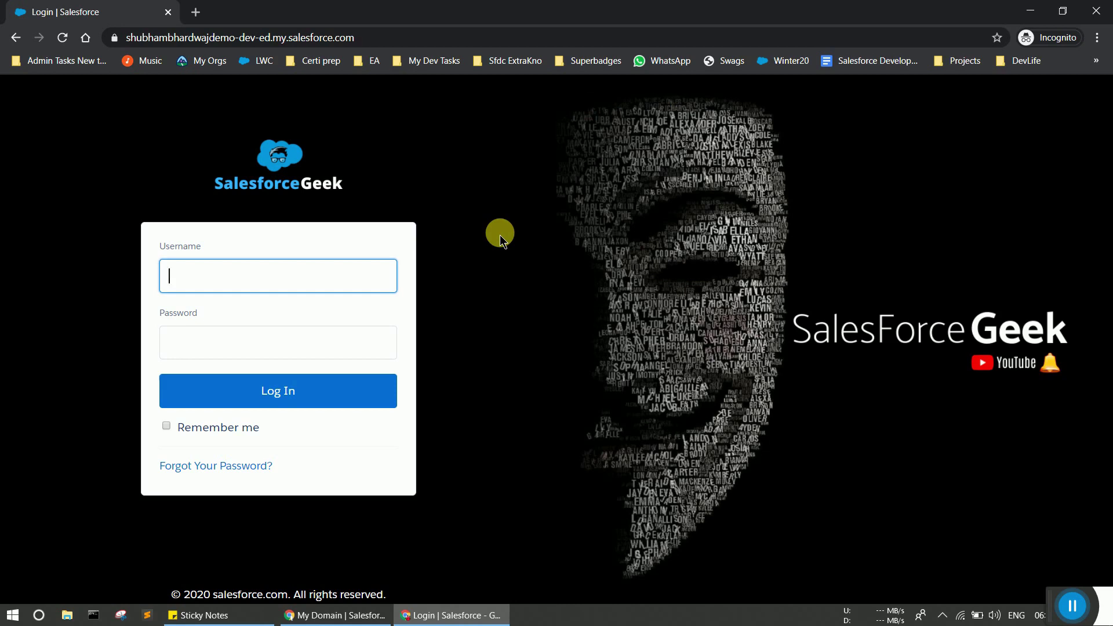
click(1030, 11)
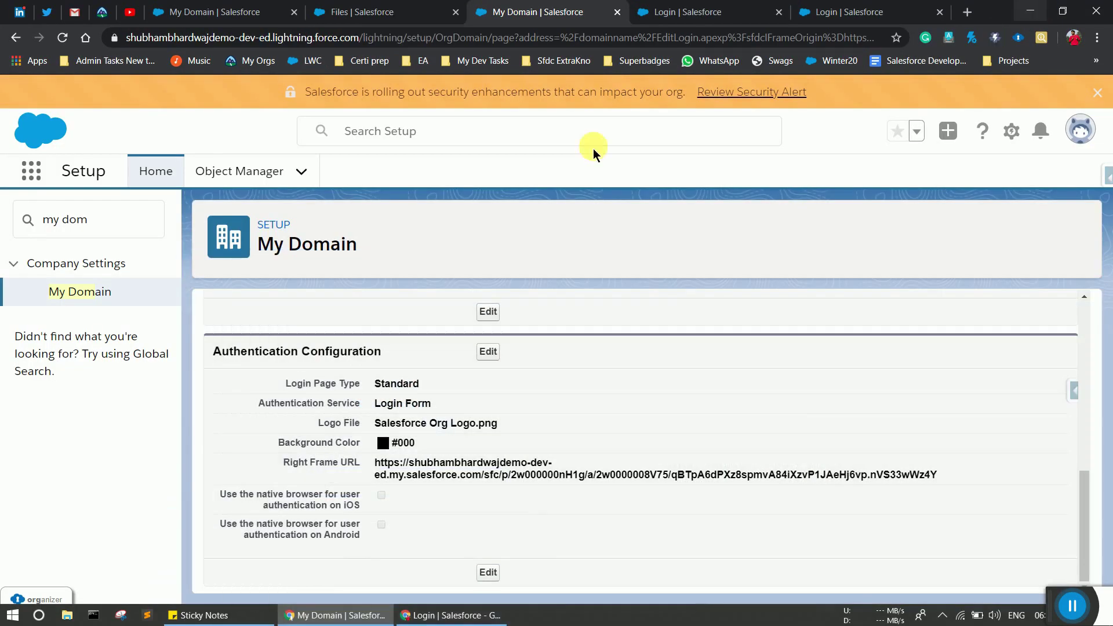
Step: Review the domain name and Authentication Configuration of the cunning-fox-i4b9oa-dev-ed org
click(209, 12)
scroll(432, 490, down, 4)
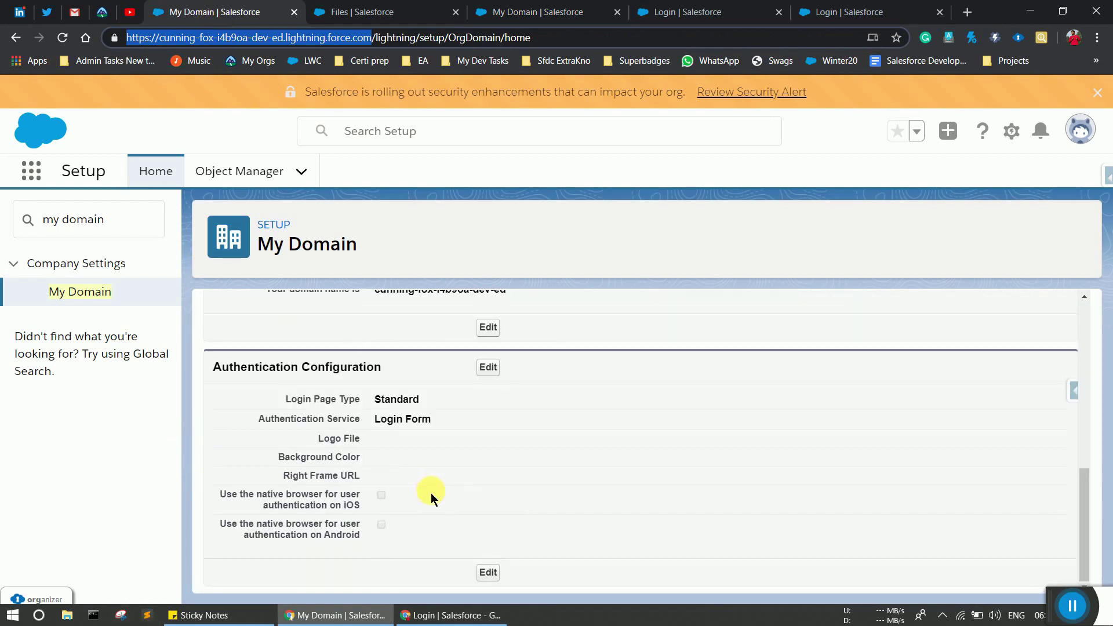
scroll(430, 493, up, 4)
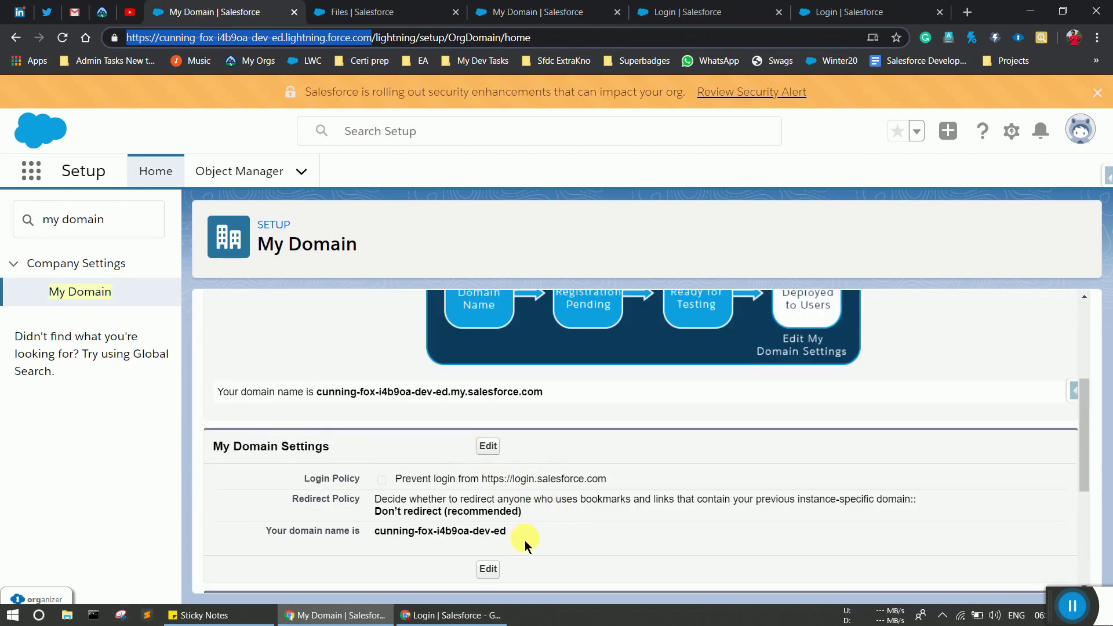
drag(547, 394, 325, 401)
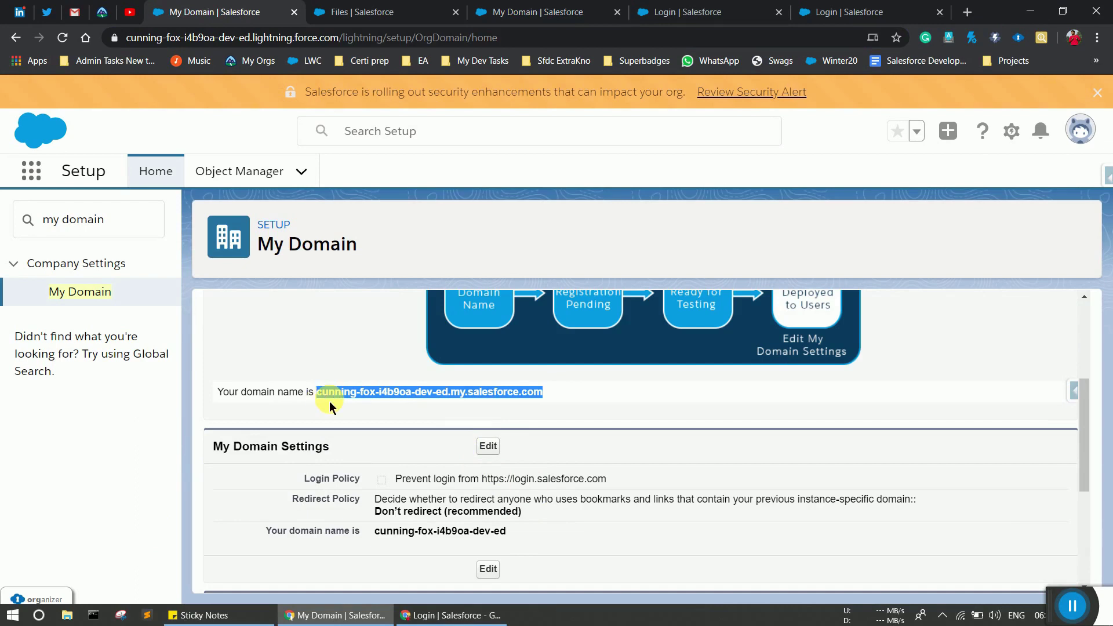
scroll(458, 456, down, 4)
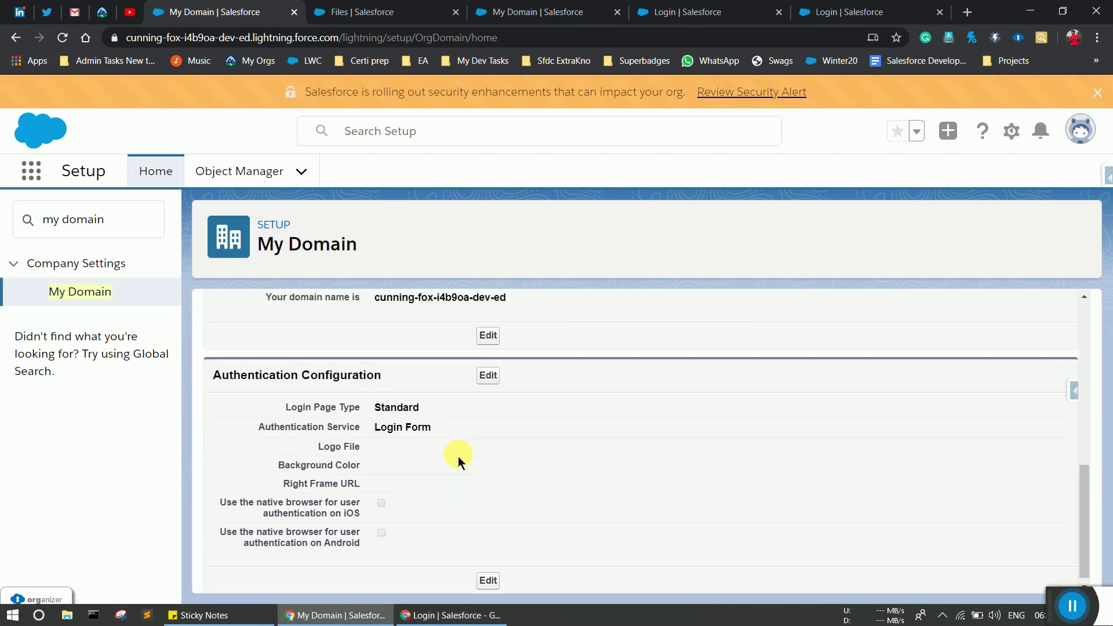
Step: Open the cunning-fox org's Authentication Configuration for editing, examine its branding settings, and view the already branded login page of the other domain
click(488, 367)
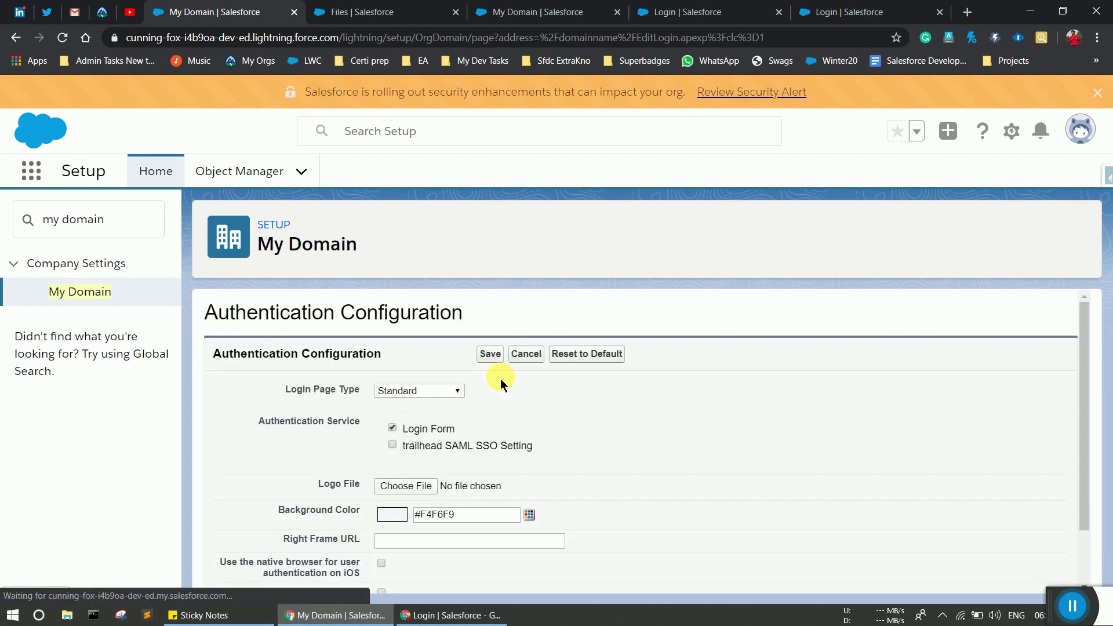
scroll(502, 378, down, 1)
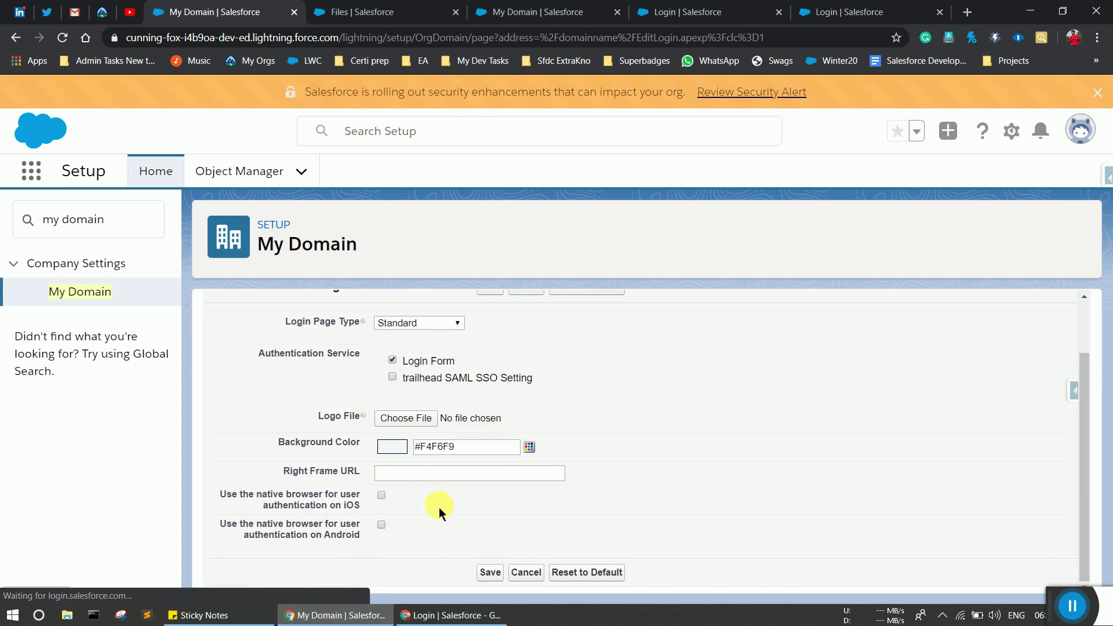
triple_click(506, 458)
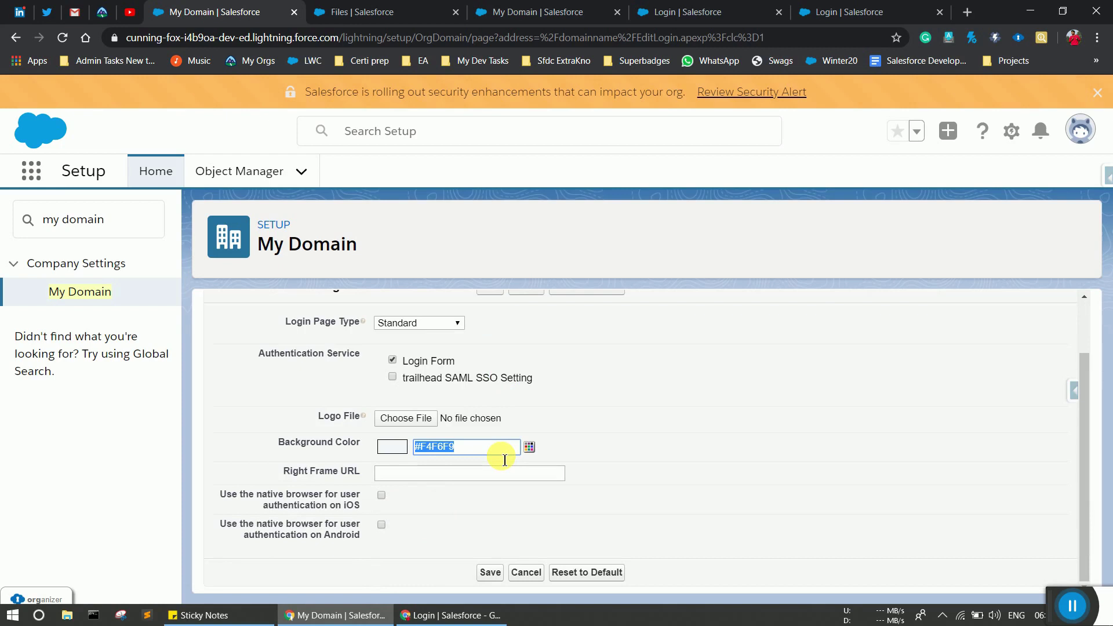
click(821, 12)
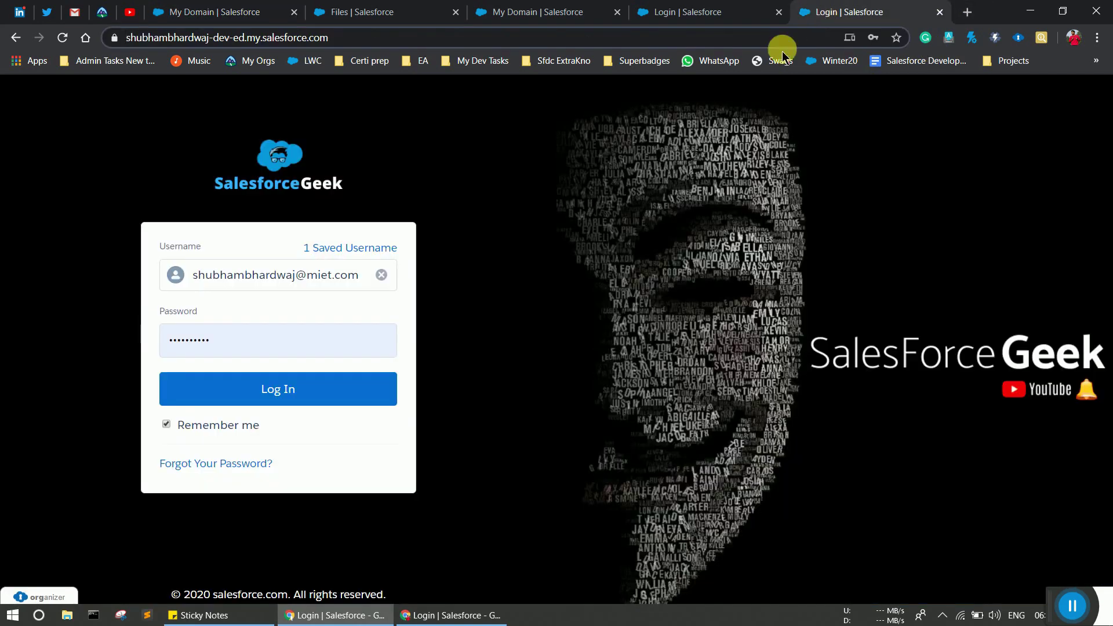